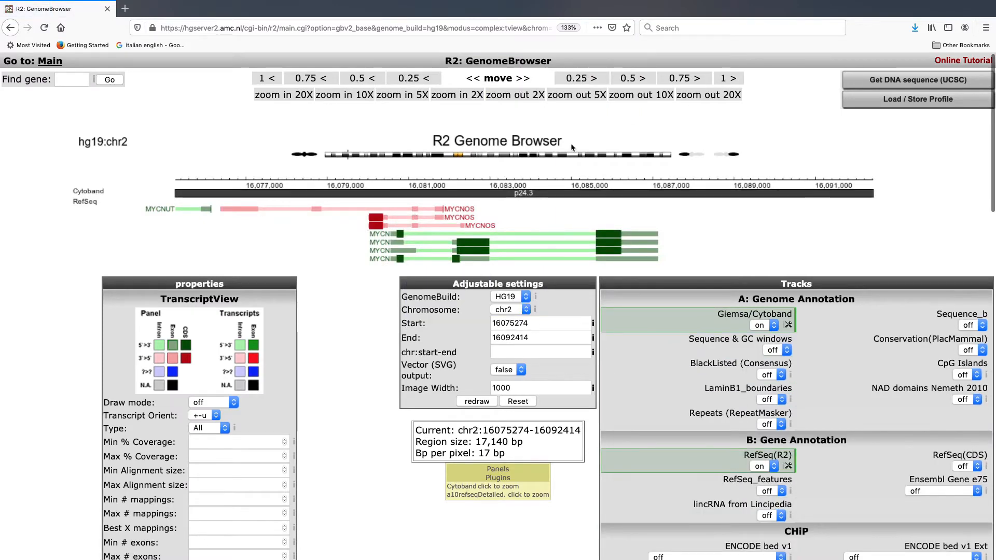
# Step: Scroll down to the NIH Epigenome Roadmap setting in the TranscriptView Annotation section
pyautogui.scroll(-1, 661, 377)
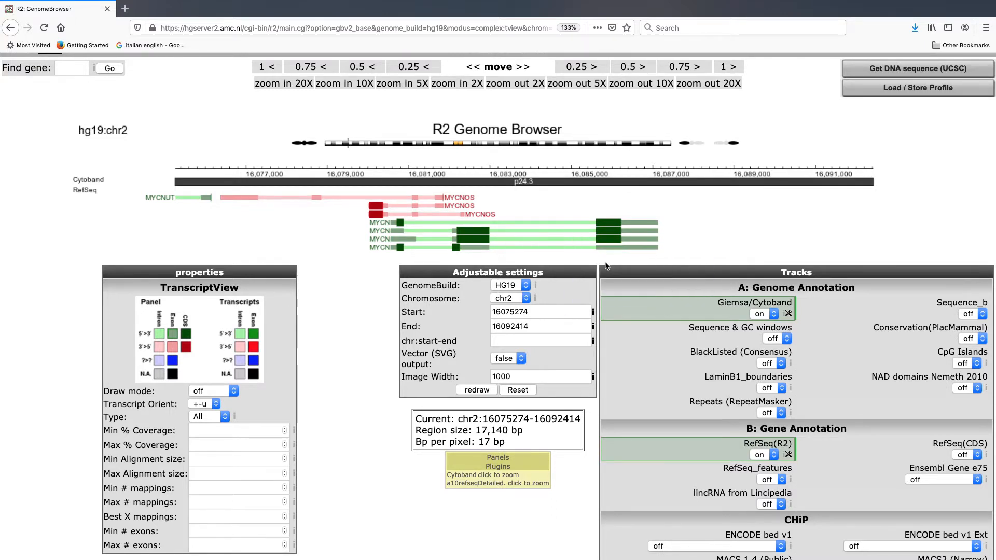
pyautogui.scroll(-10, 606, 266)
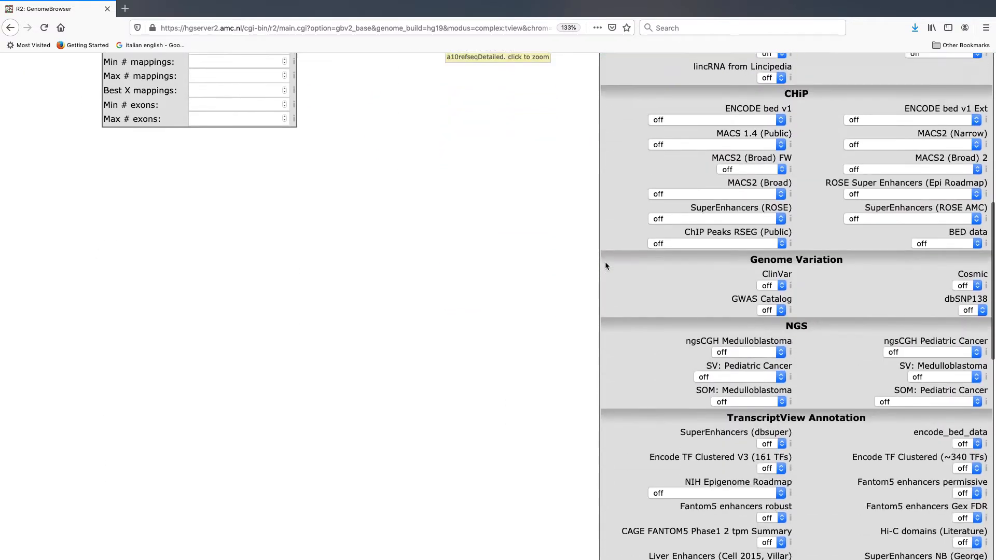
pyautogui.scroll(-2, 606, 266)
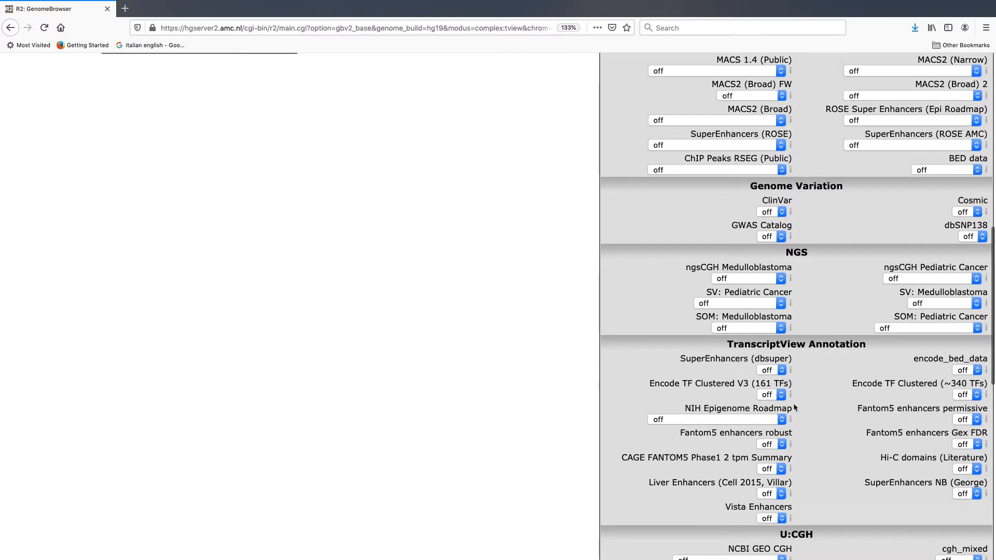
# Step: Set the NIH Epigenome Roadmap track to 'all' cell types and redraw the view
pyautogui.click(769, 421)
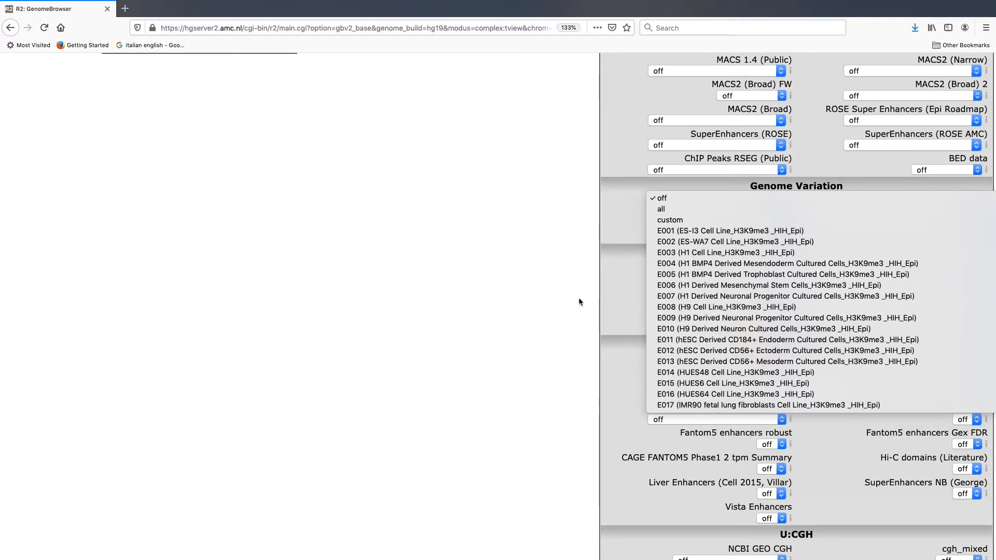
pyautogui.click(525, 312)
pyautogui.click(714, 418)
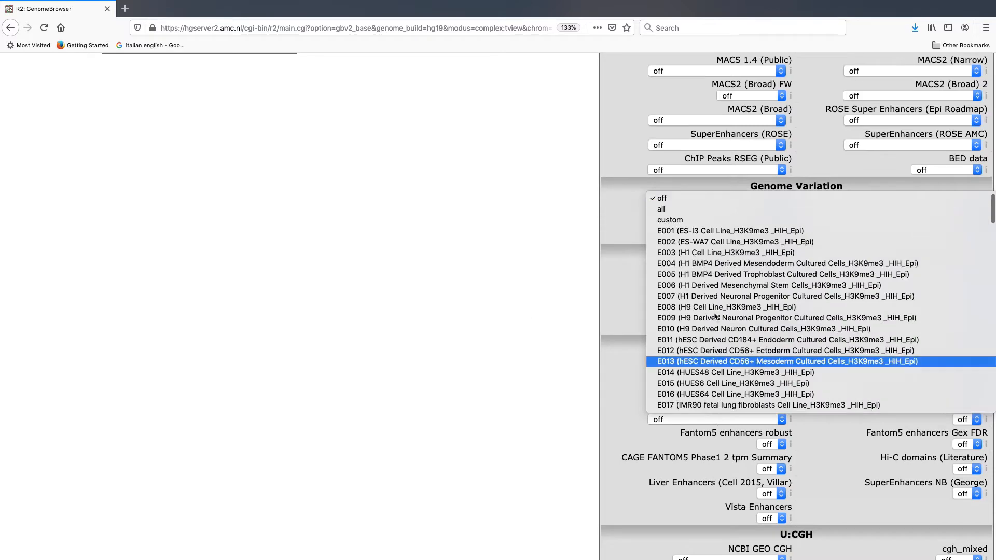
pyautogui.scroll(-3, 711, 337)
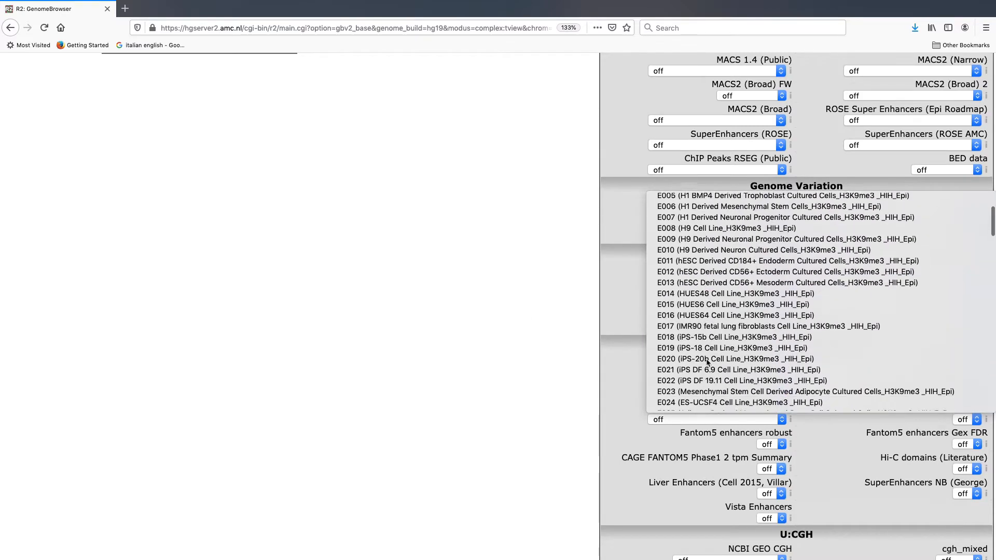
pyautogui.scroll(-10, 707, 362)
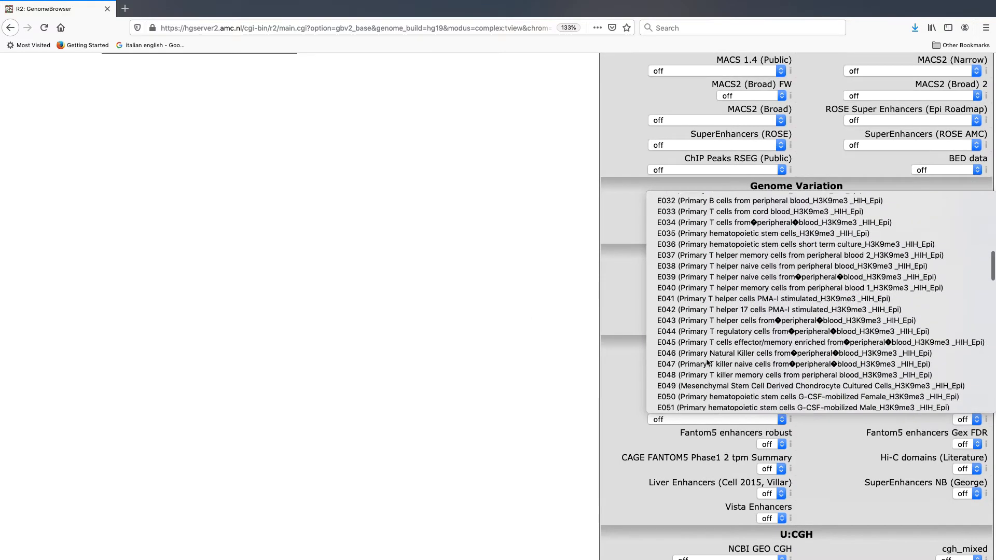
pyautogui.scroll(-1, 707, 362)
pyautogui.scroll(15, 739, 339)
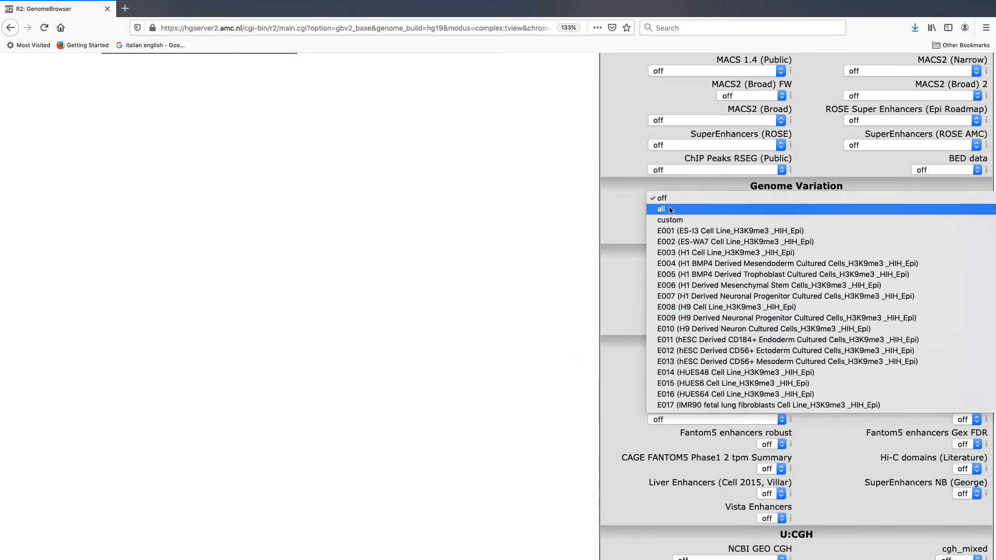
pyautogui.click(670, 209)
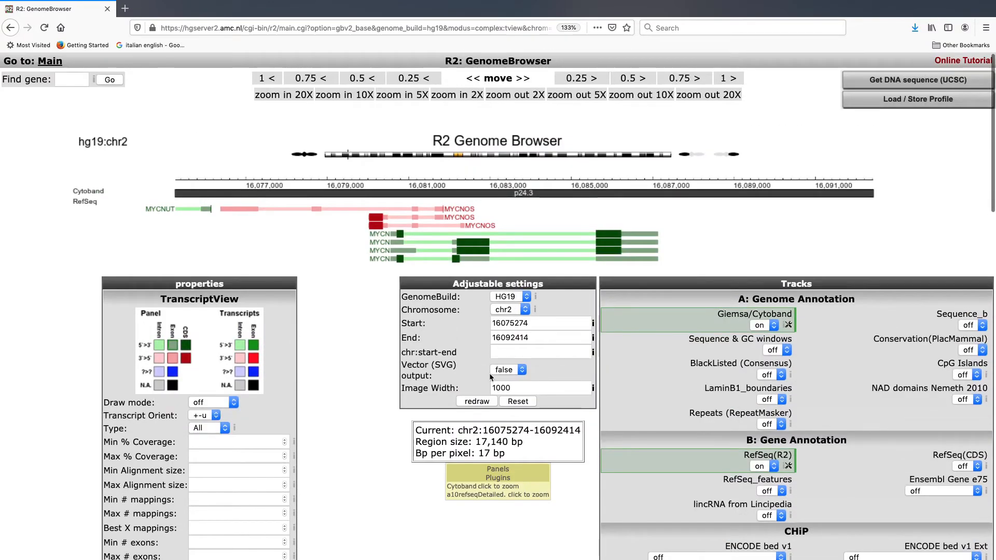
pyautogui.click(477, 403)
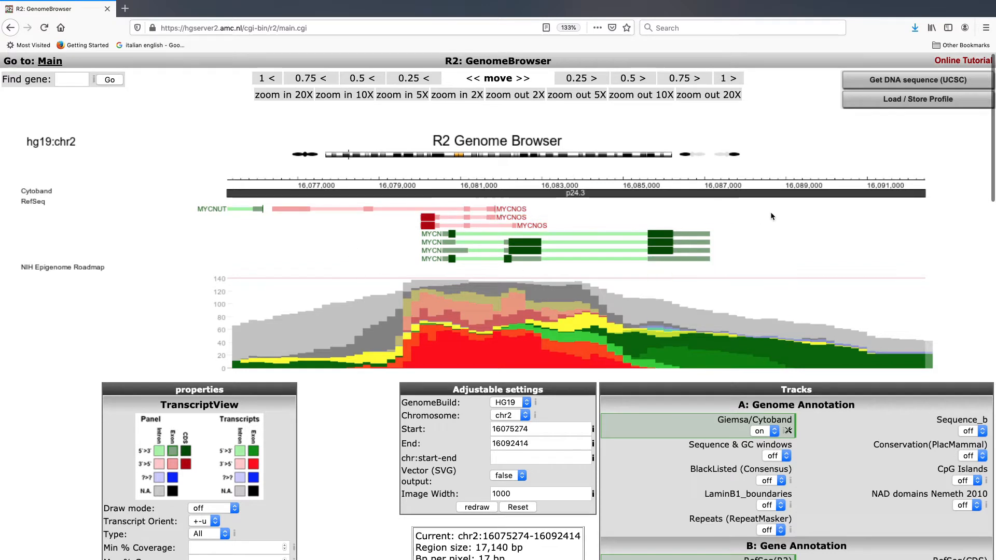
# Step: Wait for the Roadmap coverage plot to appear beneath the MYCN transcripts
pyautogui.moveTo(444, 214)
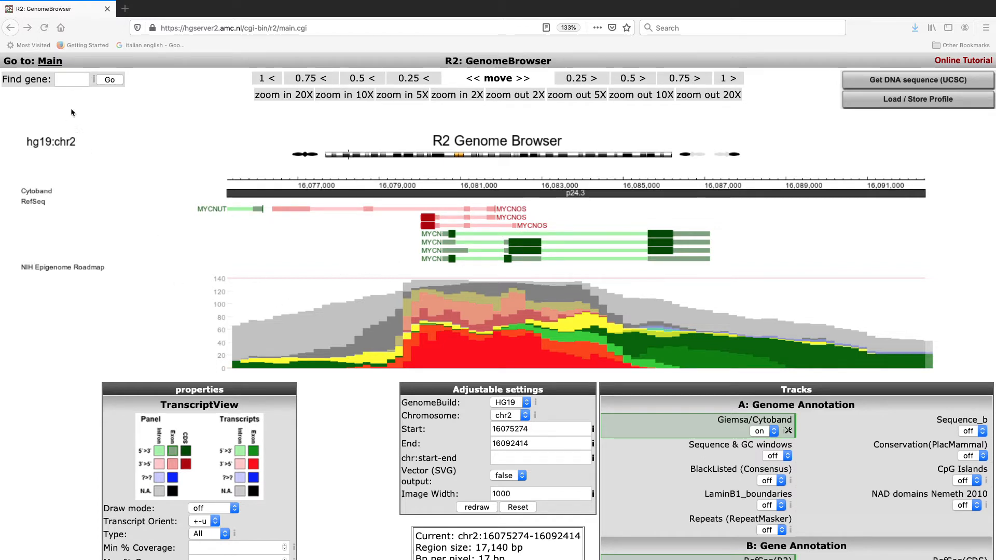
# Step: Search for the TERT gene and view the first match at chr5:1,252,286–1,296,162
pyautogui.click(75, 80)
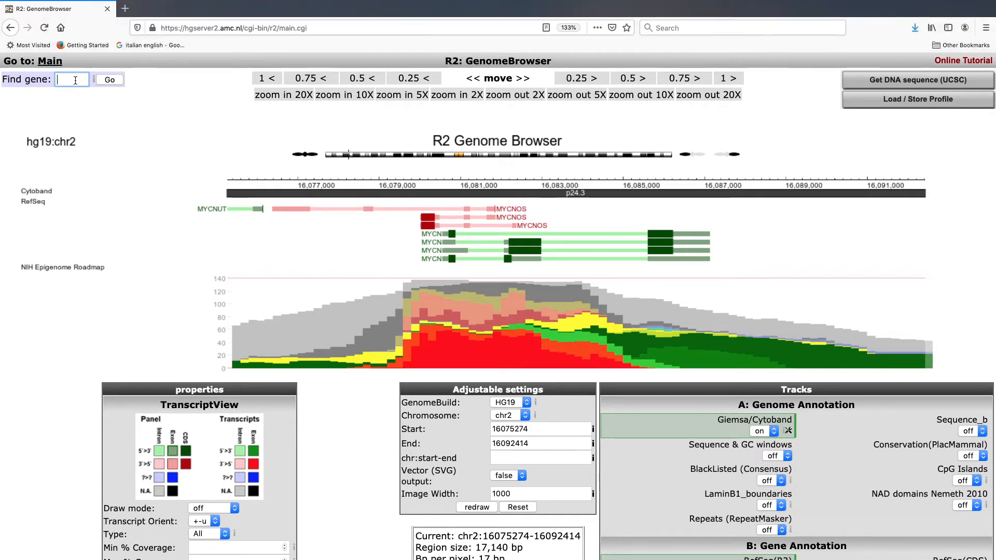
pyautogui.write('TERT')
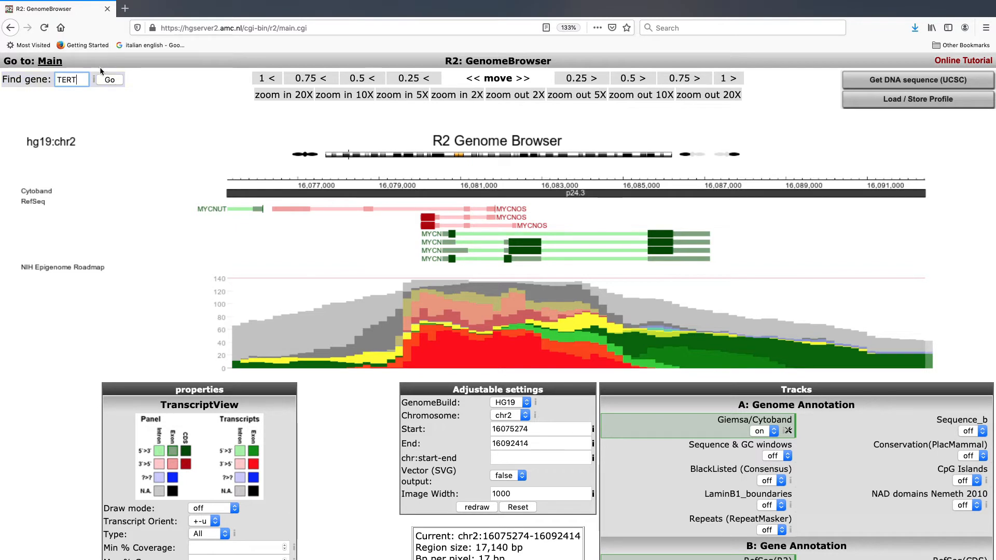
pyautogui.click(103, 79)
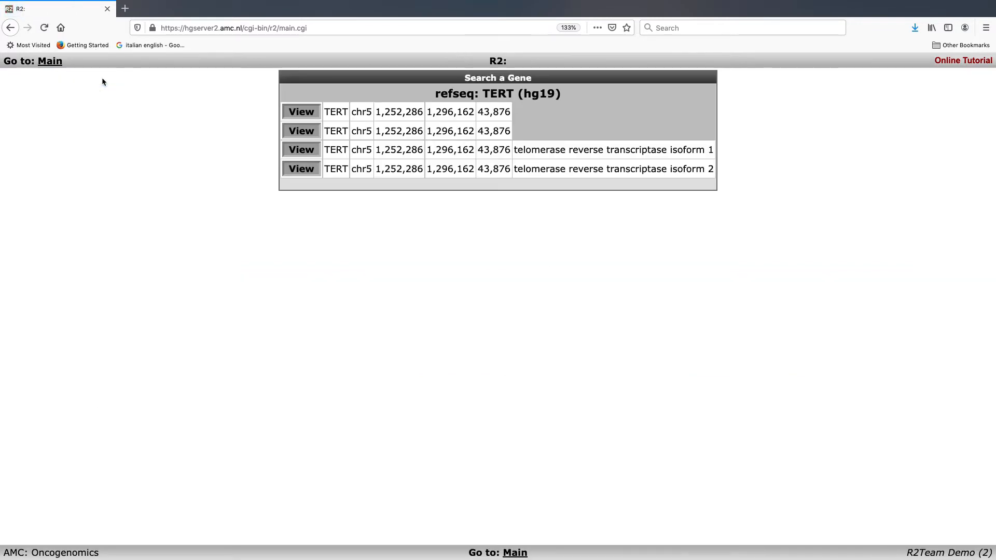
pyautogui.click(301, 115)
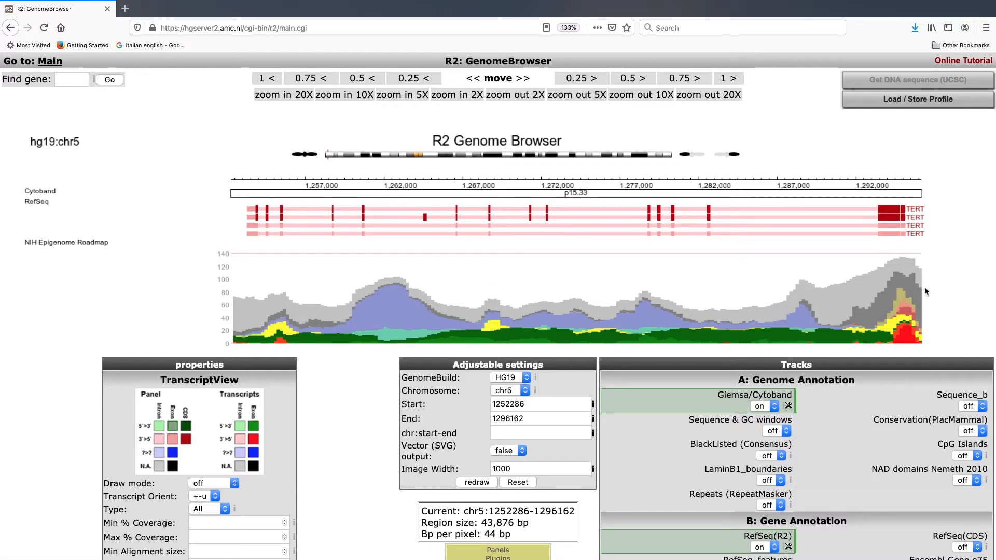
# Step: Zoom out twofold around TERT to chr5:1,230,348–1,318,100
pyautogui.click(597, 95)
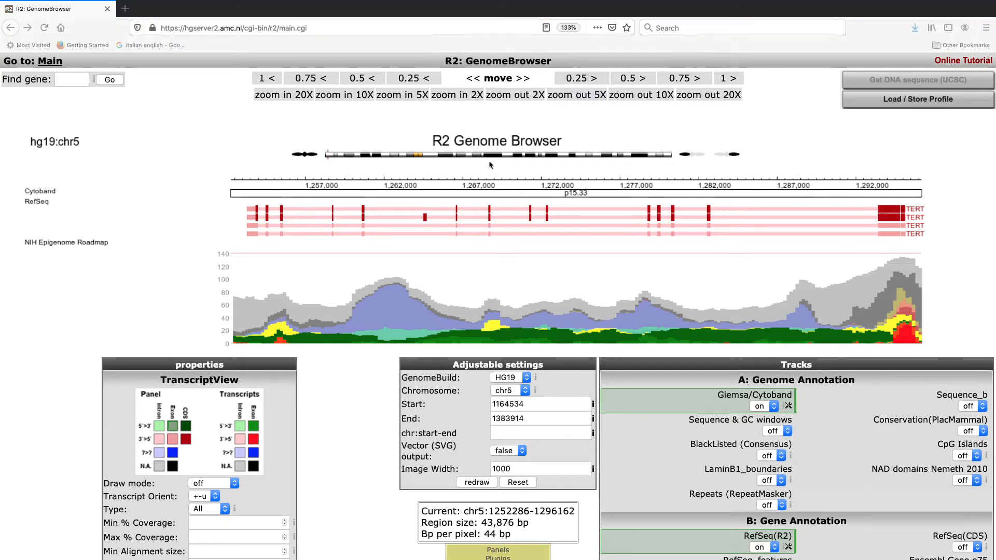
pyautogui.click(530, 97)
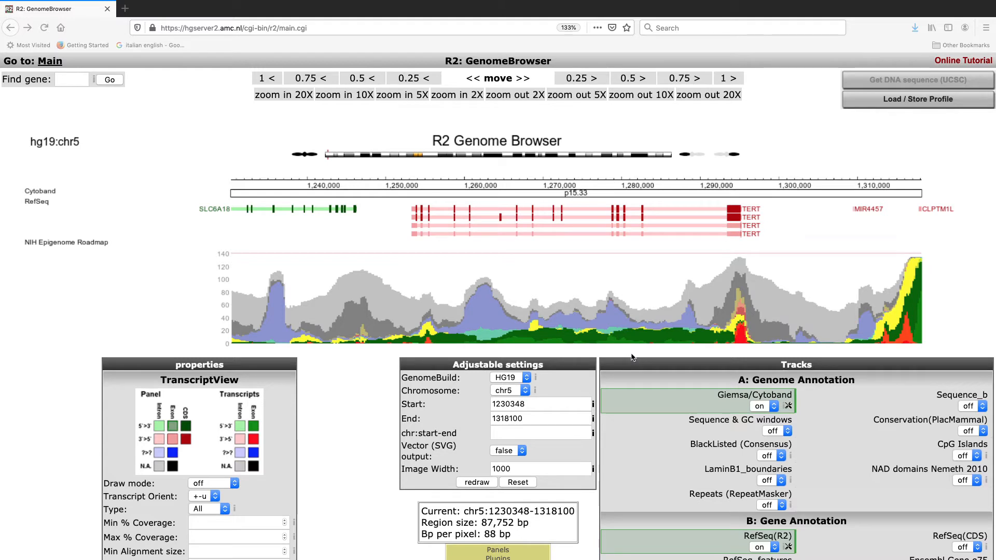
# Step: Switch the NIH Epigenome Roadmap track display mode to plugin and redraw
pyautogui.scroll(-2, 846, 309)
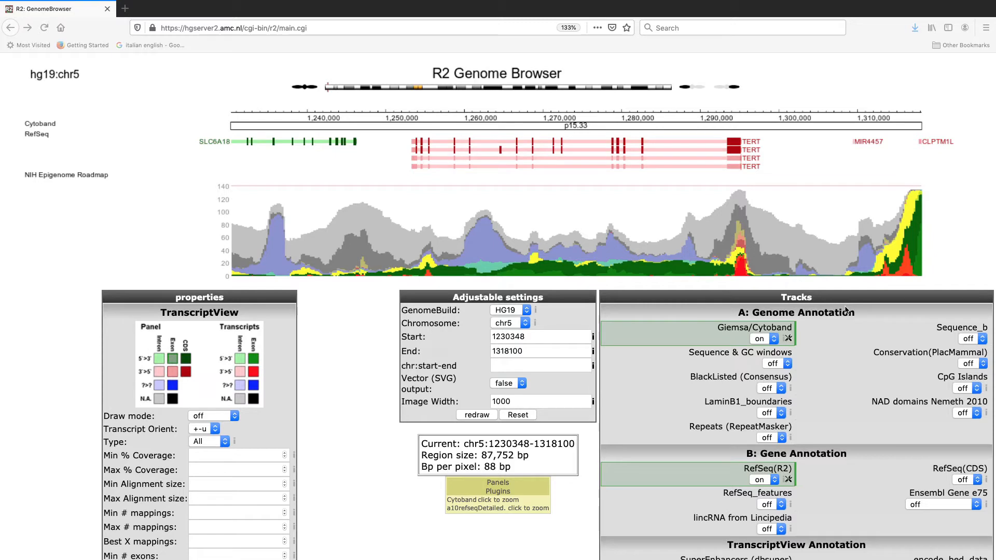
pyautogui.scroll(-6, 846, 310)
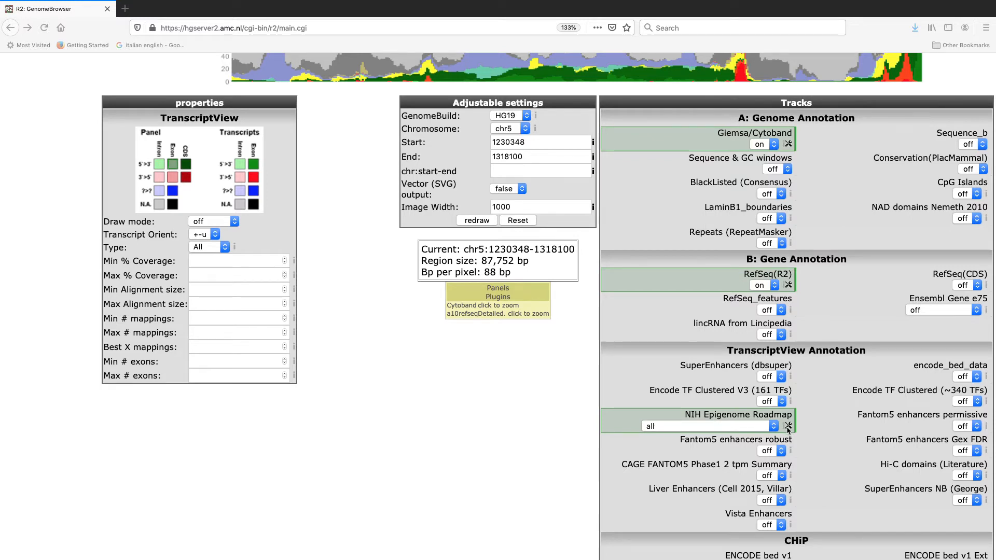
pyautogui.click(788, 427)
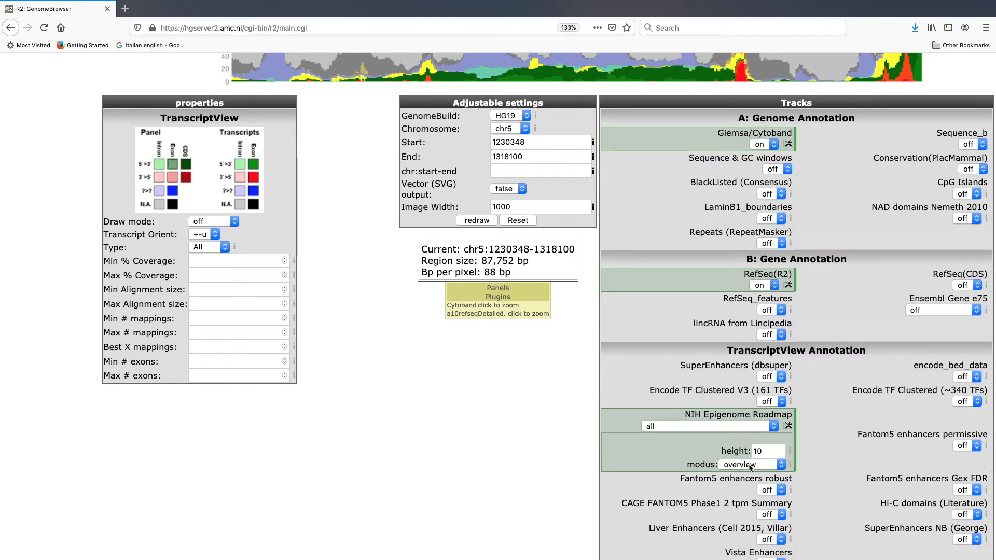
pyautogui.click(751, 466)
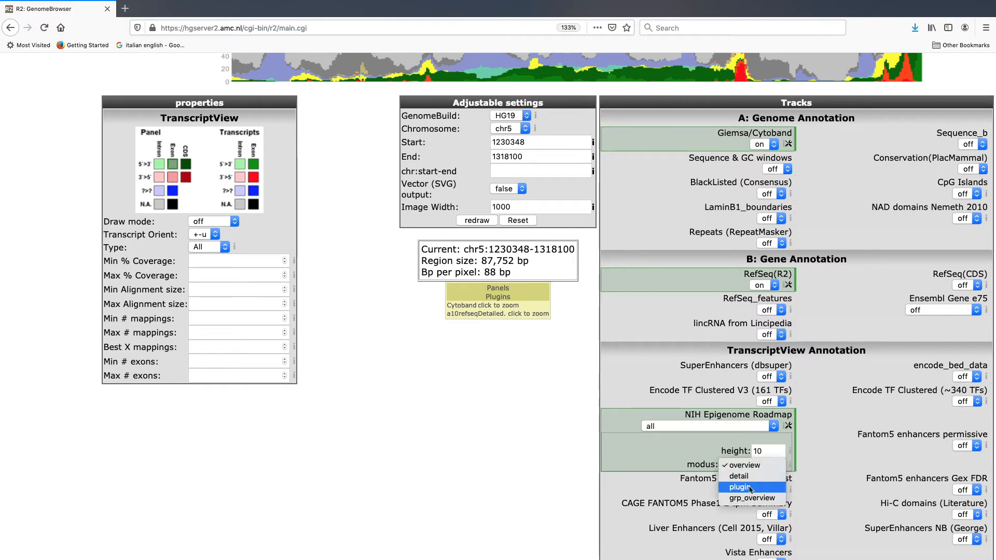
pyautogui.click(750, 488)
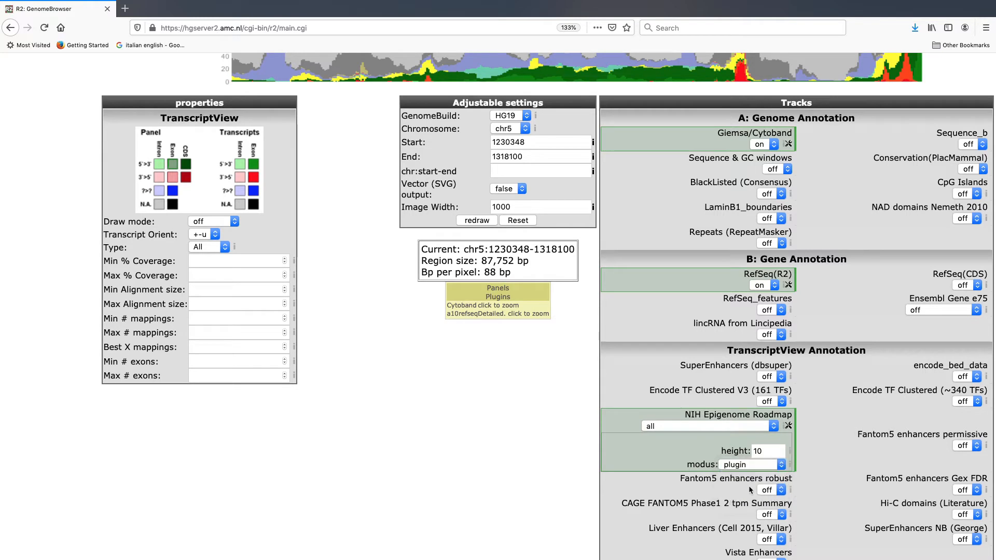
pyautogui.click(491, 221)
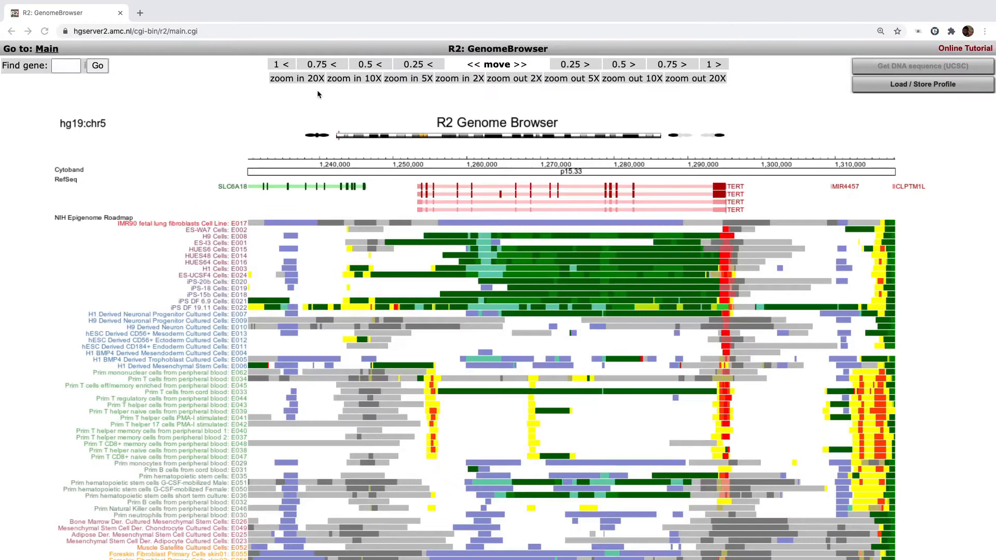
pyautogui.click(229, 118)
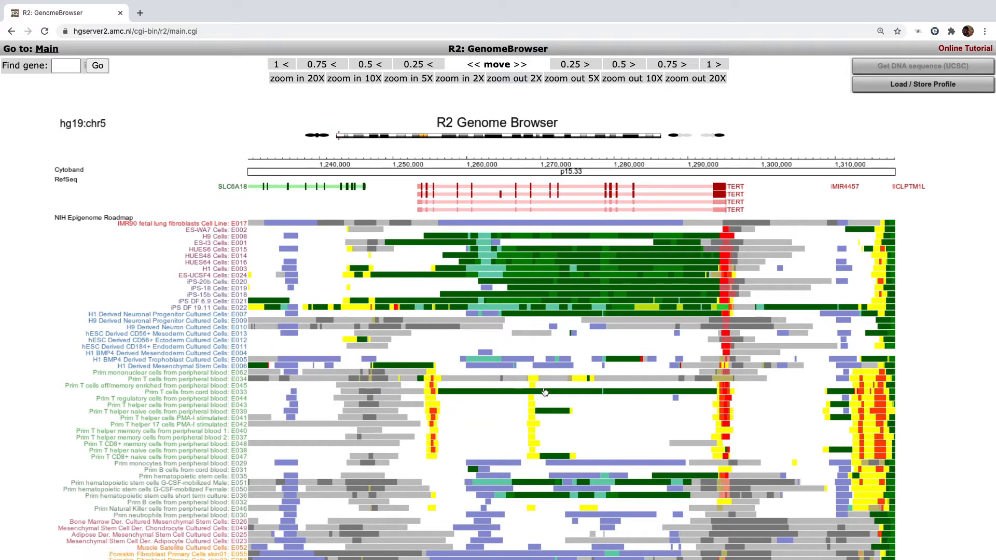
pyautogui.moveTo(623, 426)
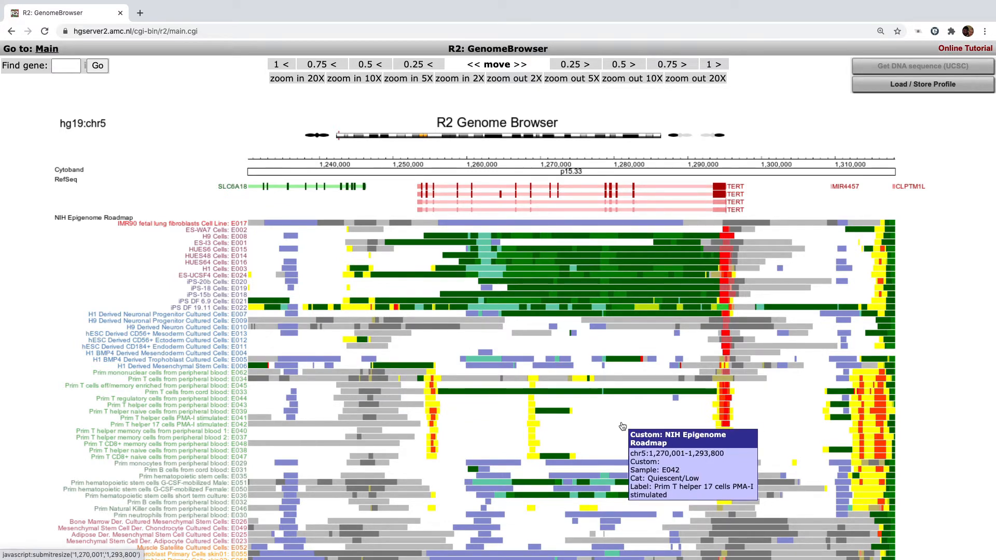
pyautogui.scroll(-1, 705, 417)
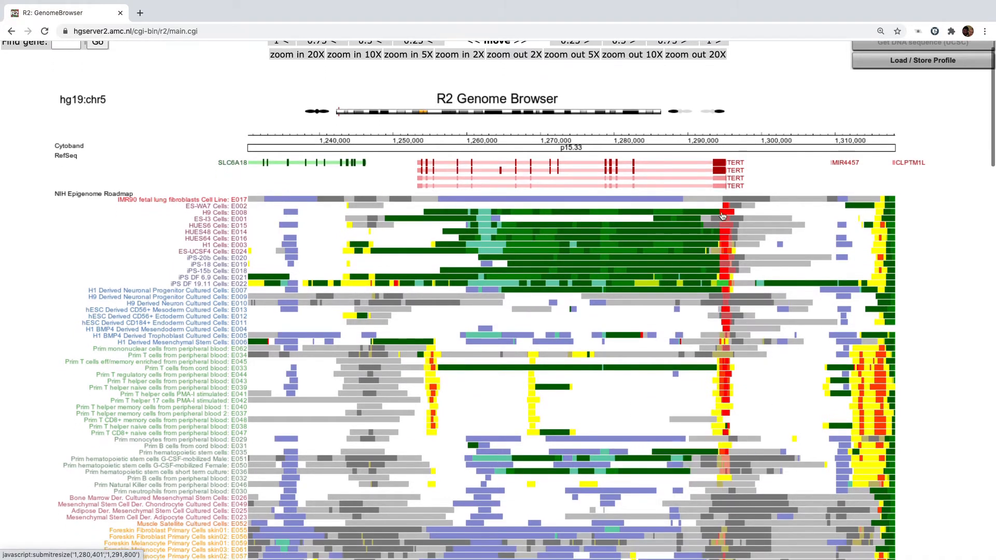
pyautogui.scroll(-5, 602, 195)
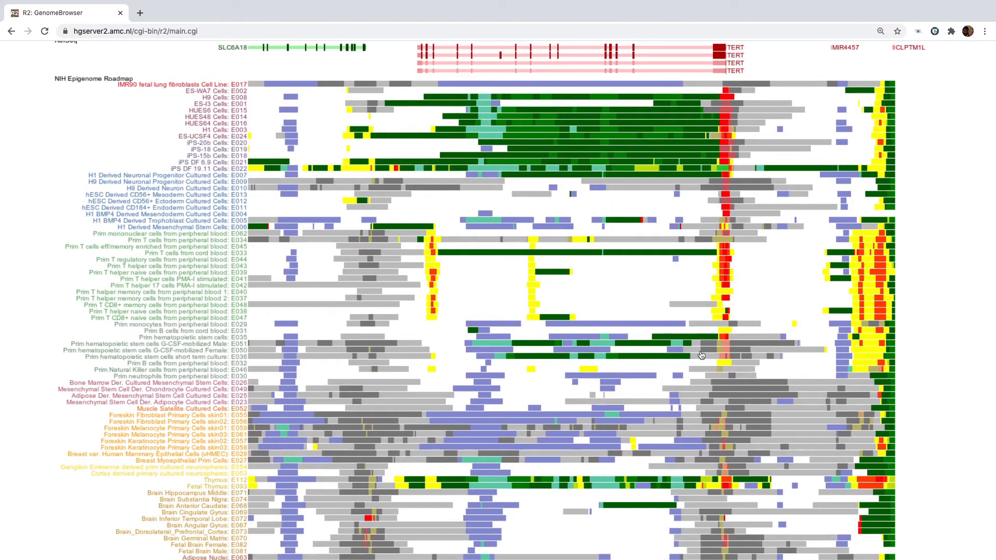
pyautogui.moveTo(511, 382)
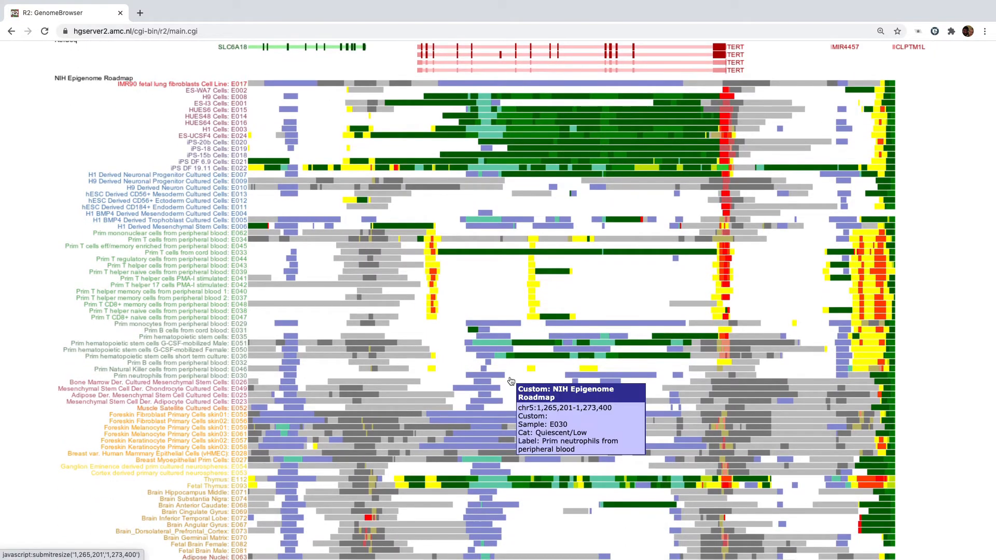
pyautogui.scroll(-10, 511, 382)
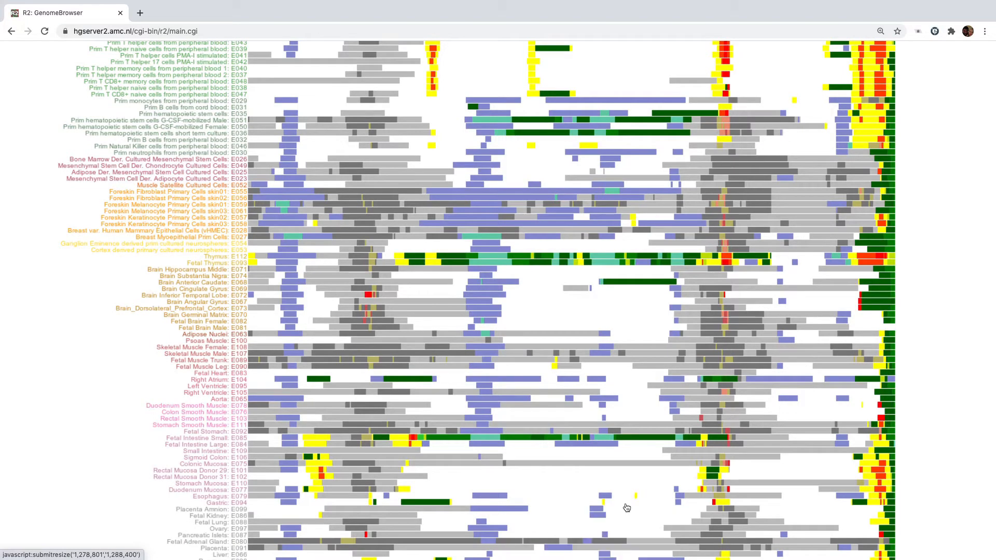
pyautogui.moveTo(633, 300)
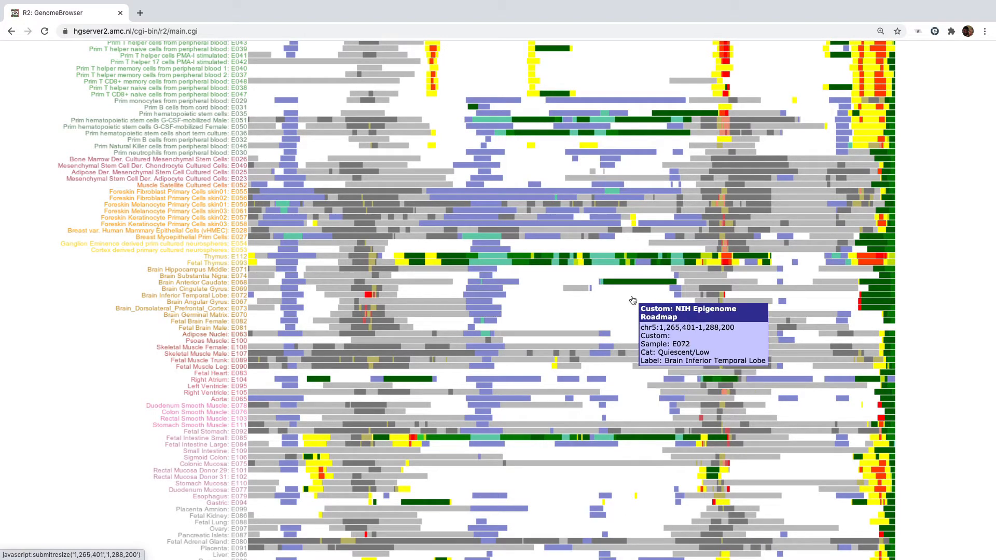
pyautogui.moveTo(638, 326)
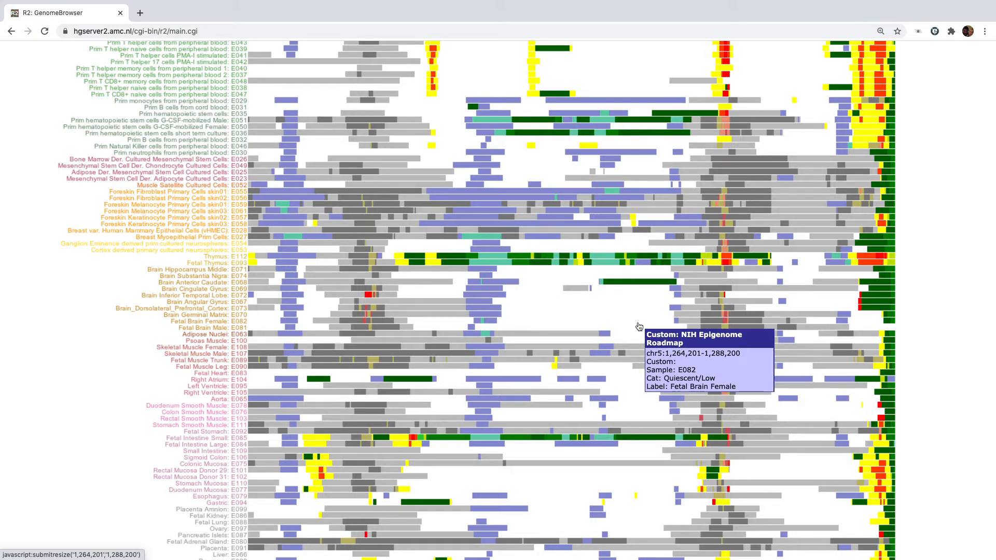
pyautogui.scroll(3, 640, 328)
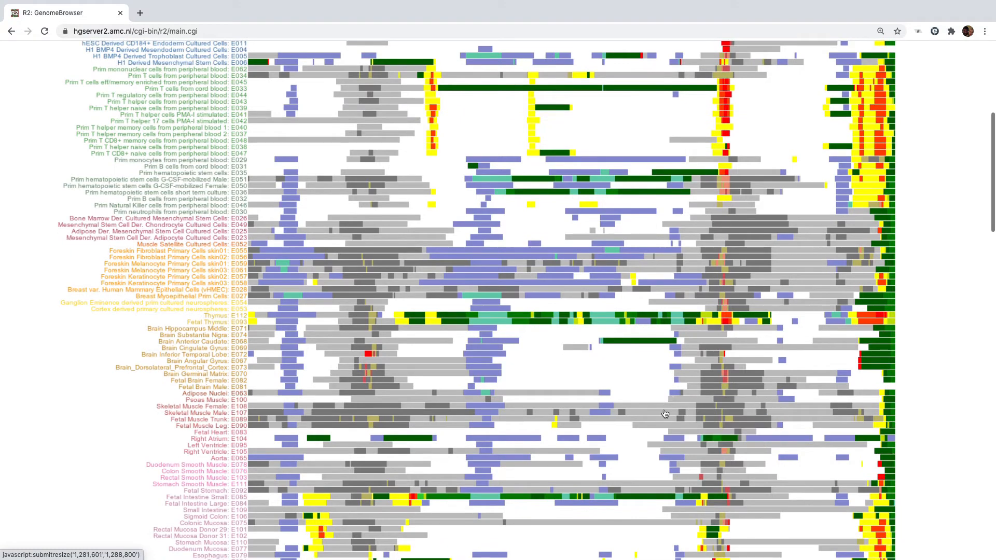
pyautogui.moveTo(636, 375)
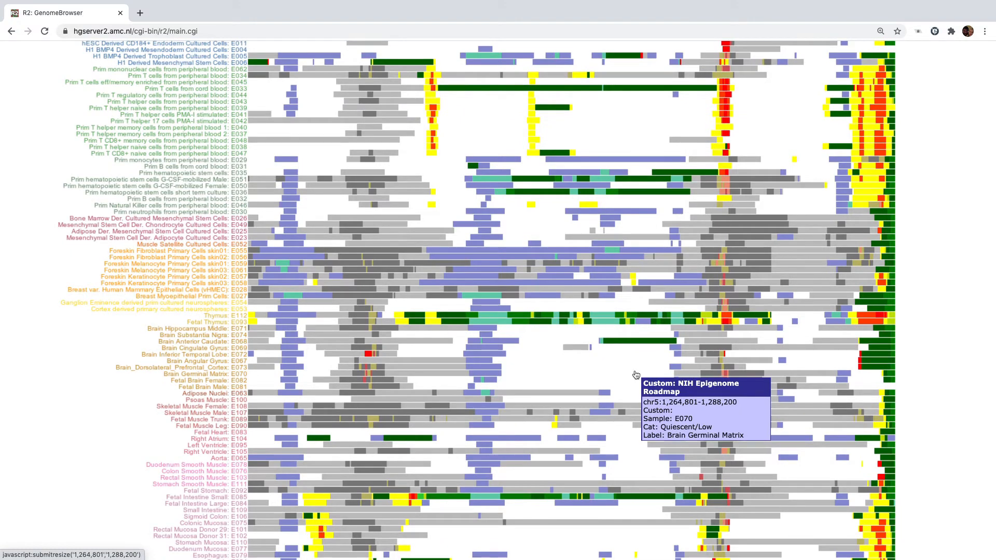
pyautogui.scroll(5, 636, 375)
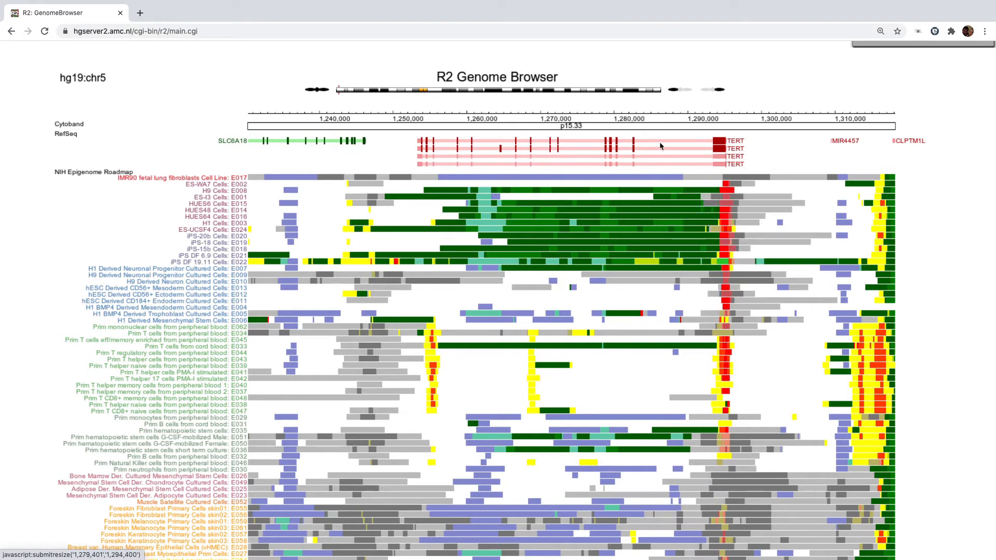
pyautogui.scroll(2, 569, 225)
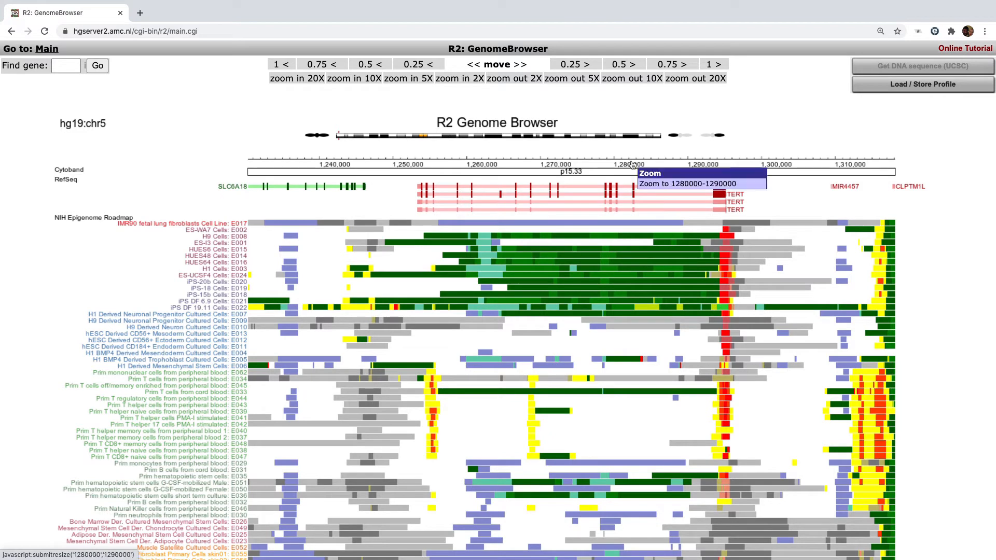
# Step: Zoom out twofold to chr5:1,186,472–1,361,976 and scroll down to the Roadmap track setting
pyautogui.click(516, 81)
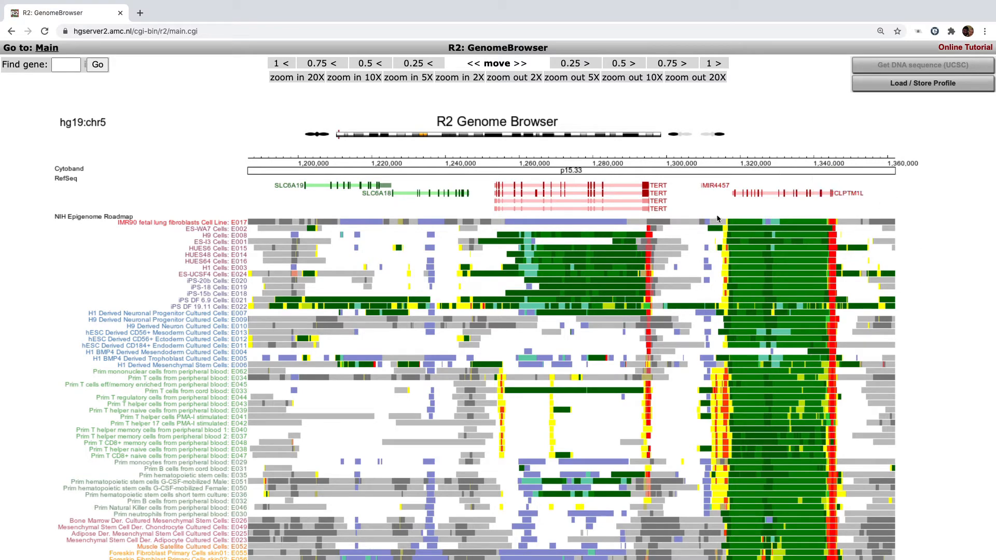
pyautogui.scroll(-7, 820, 252)
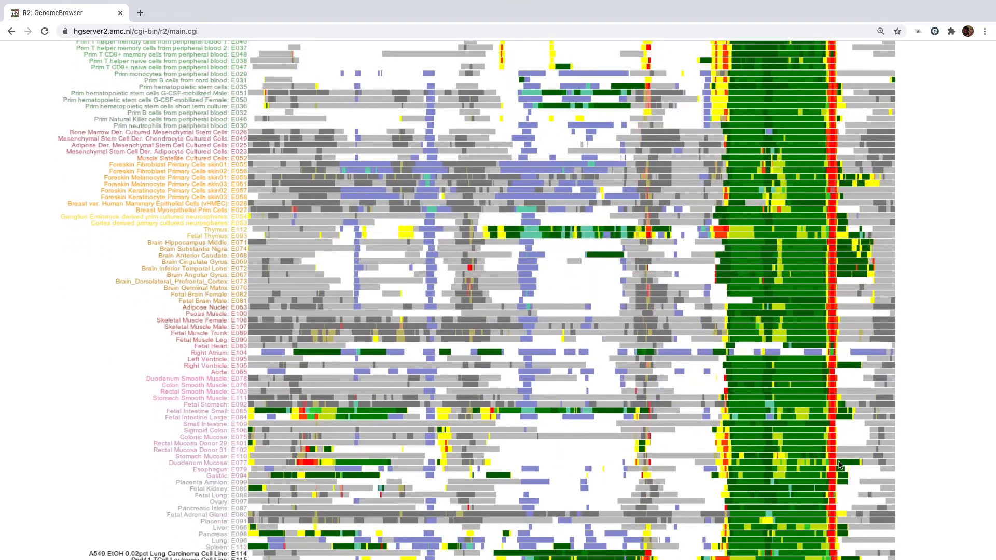
pyautogui.scroll(-7, 830, 498)
pyautogui.scroll(10, 830, 502)
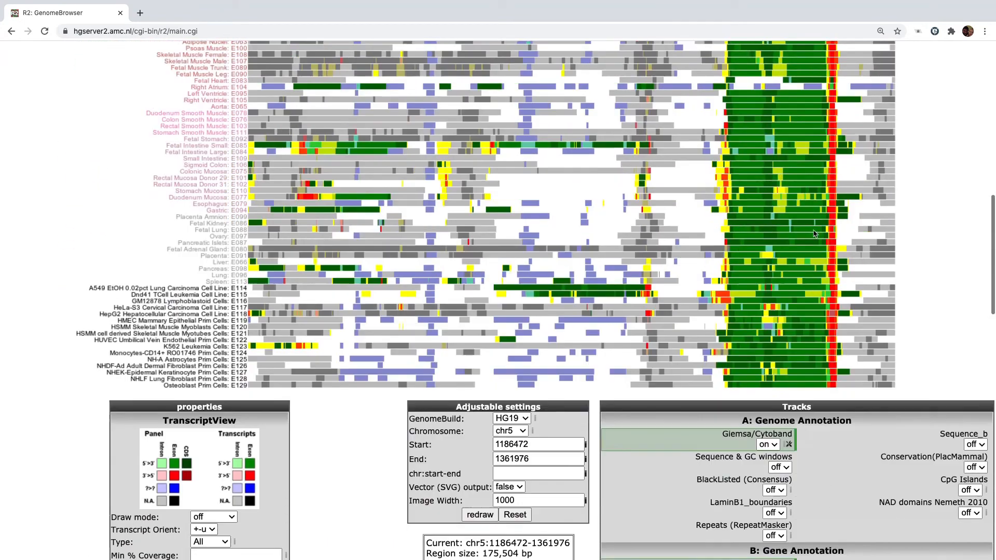
pyautogui.scroll(4, 814, 234)
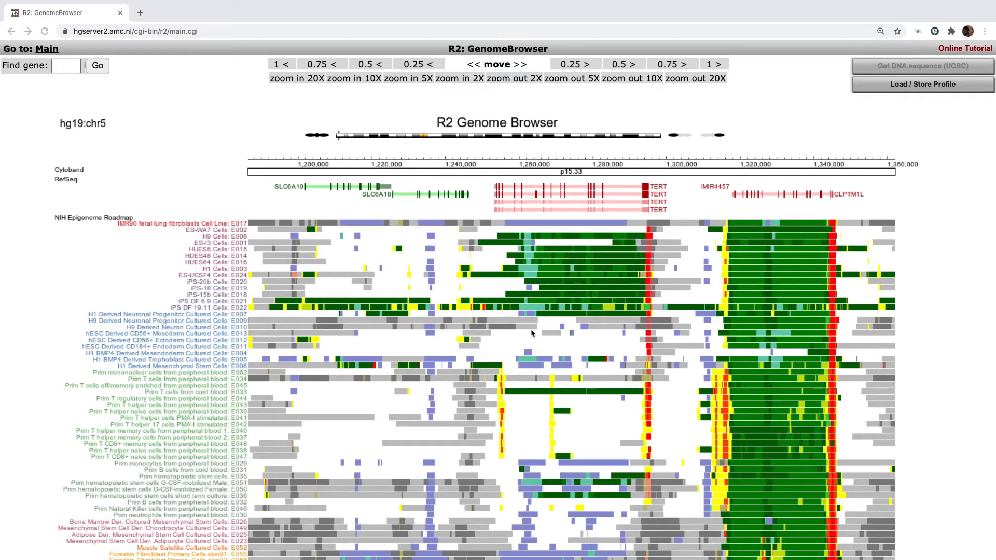
pyautogui.scroll(-1, 531, 333)
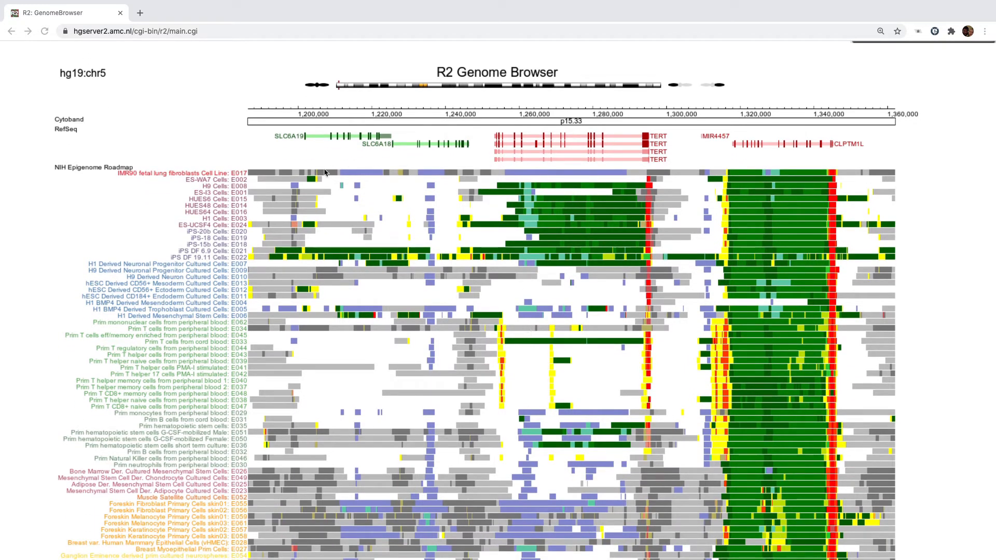
pyautogui.scroll(-10, 618, 358)
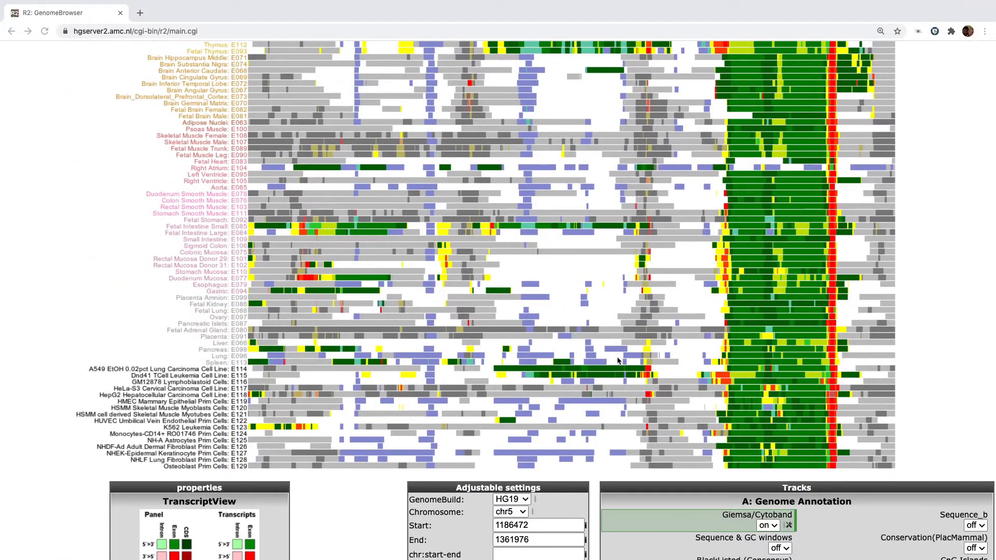
pyautogui.scroll(-1, 617, 360)
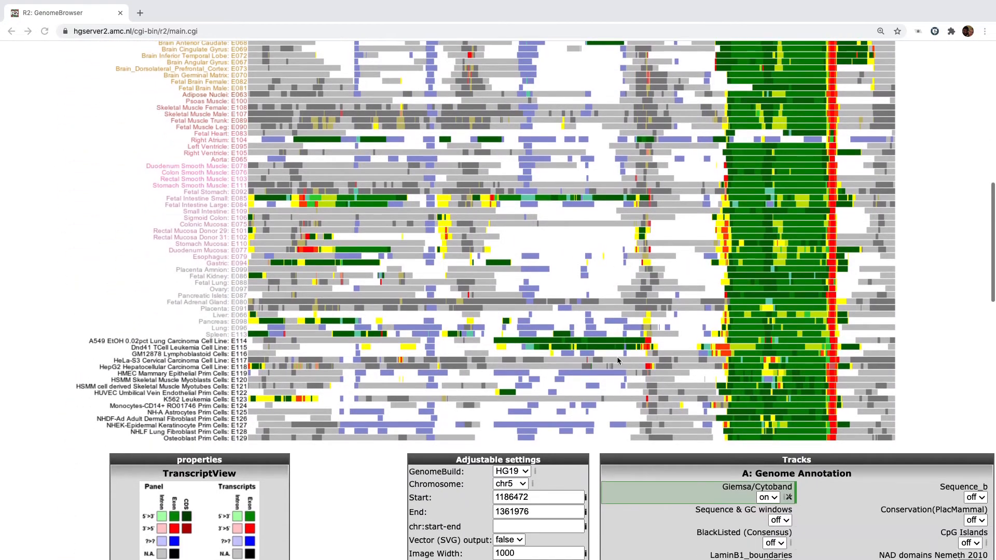
pyautogui.scroll(3, 618, 361)
pyautogui.scroll(-8, 618, 358)
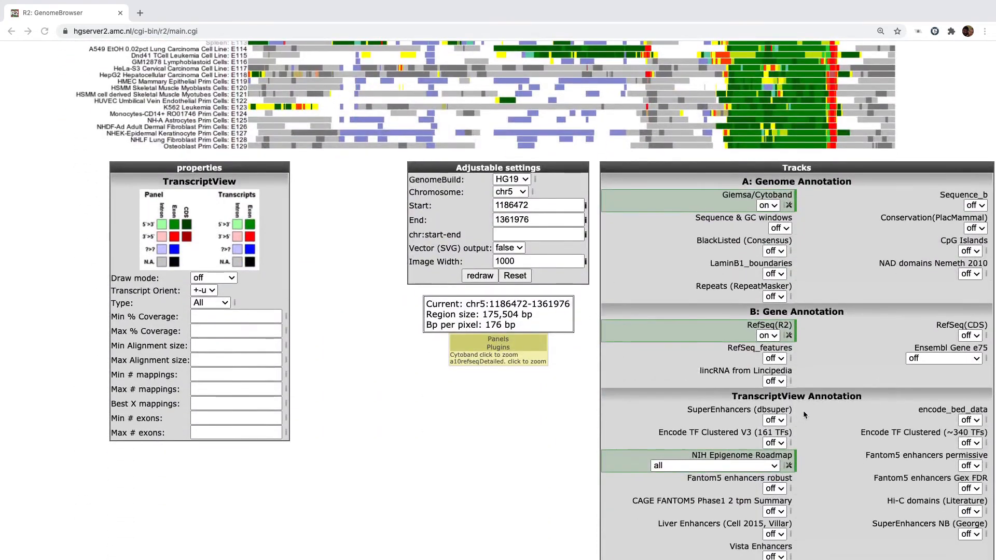
# Step: Limit the Roadmap track to sample E019 (iPS-18 Cell Line) and redraw
pyautogui.click(776, 467)
pyautogui.scroll(-5, 775, 469)
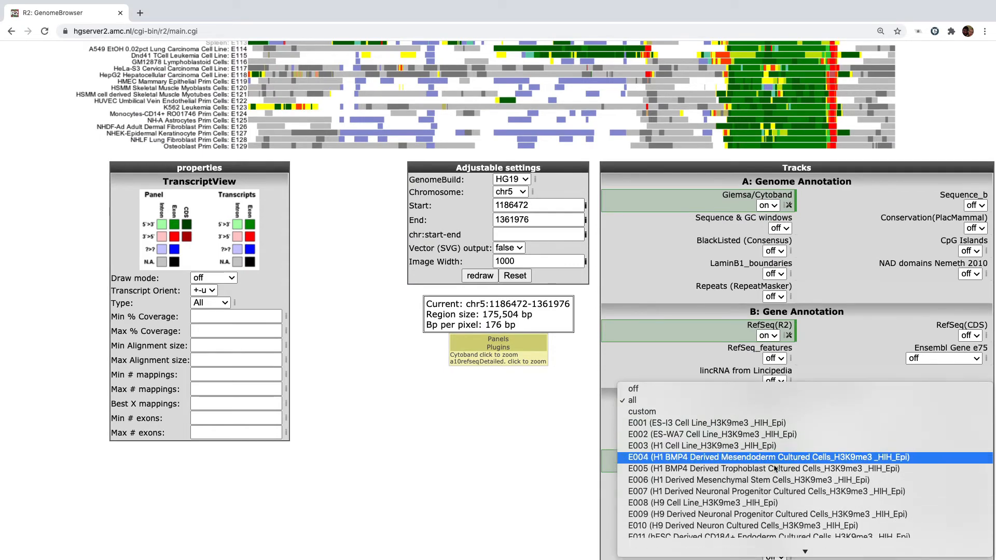
pyautogui.scroll(-5, 774, 469)
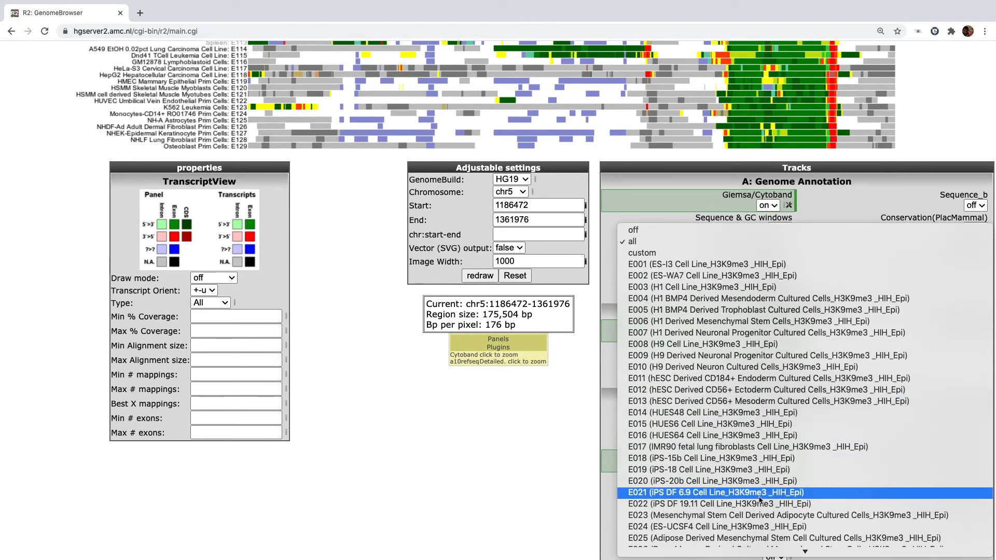
pyautogui.click(754, 471)
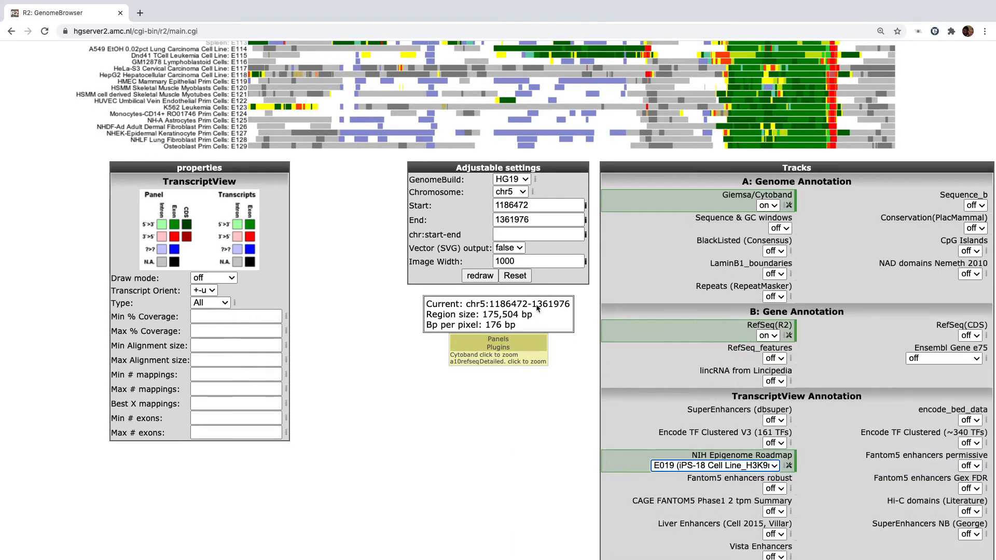
pyautogui.click(480, 276)
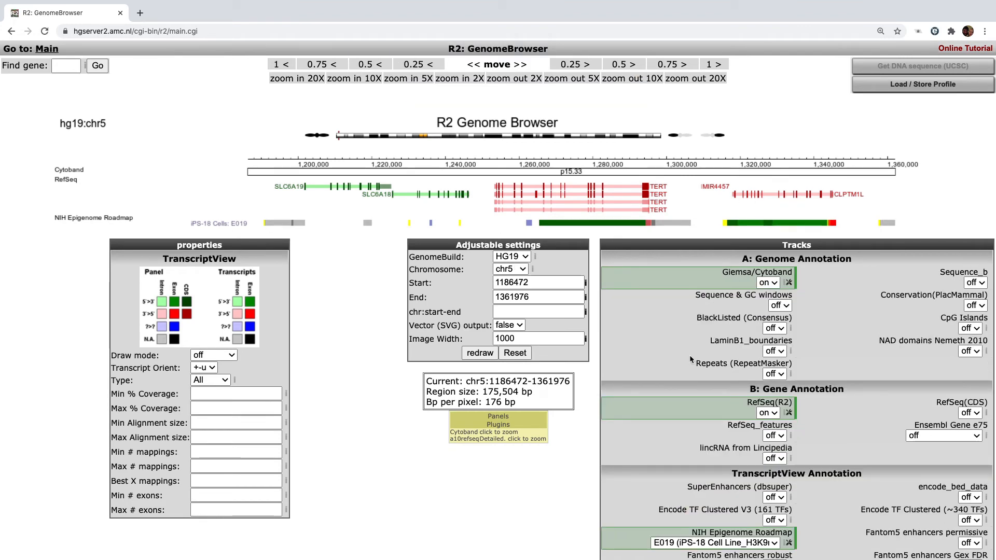
pyautogui.scroll(-3, 690, 357)
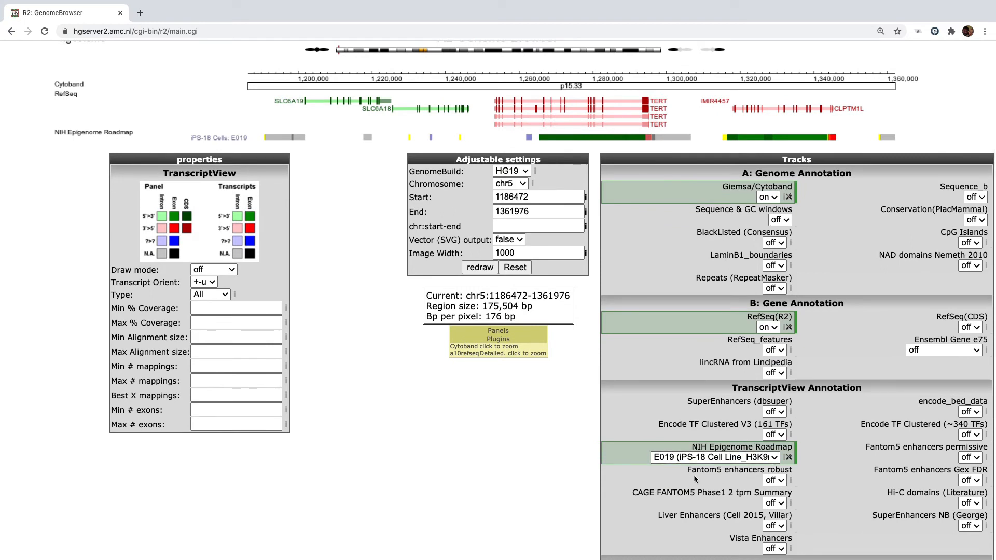
# Step: Set the Roadmap cell-type option to 'custom' and focus the empty Global Custom_id field
pyautogui.click(777, 458)
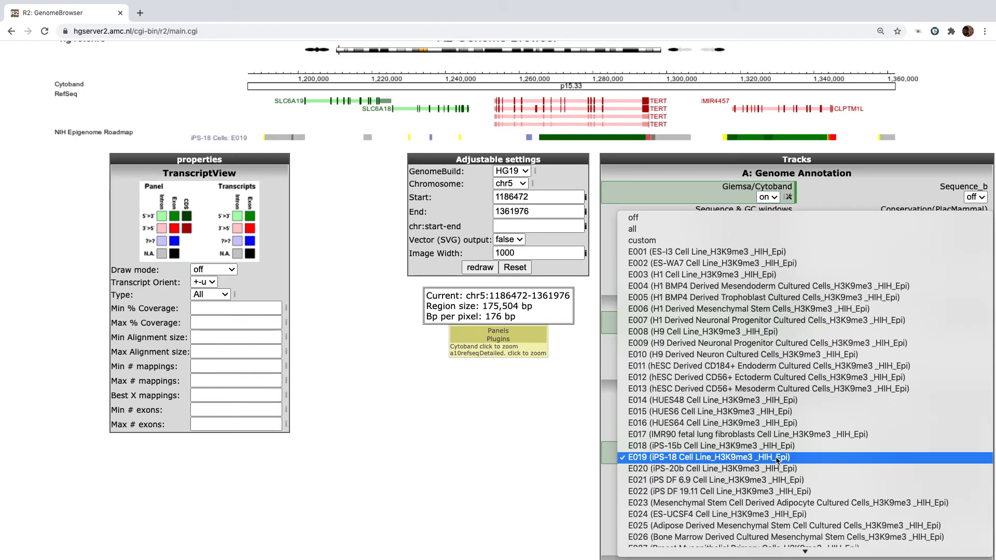
pyautogui.click(757, 241)
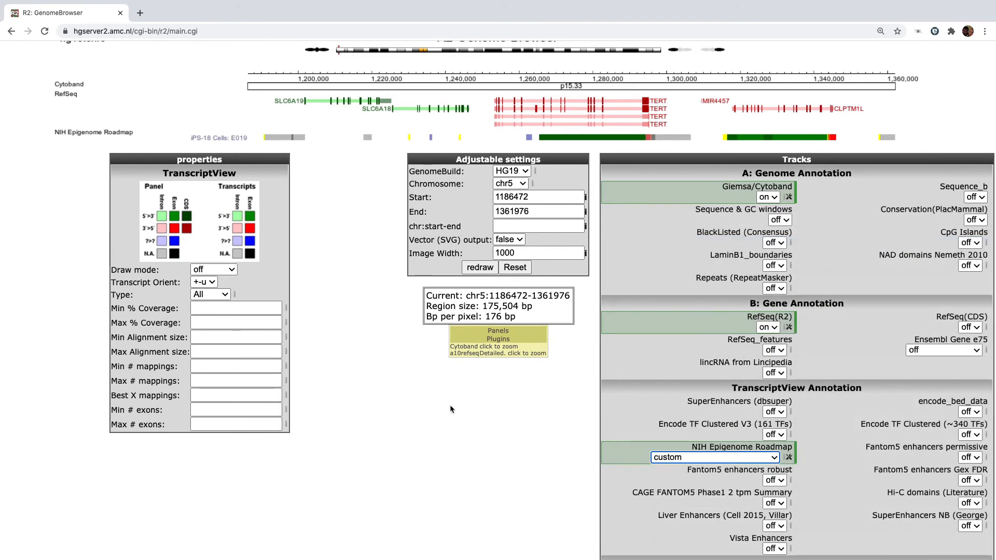
pyautogui.scroll(-20, 482, 453)
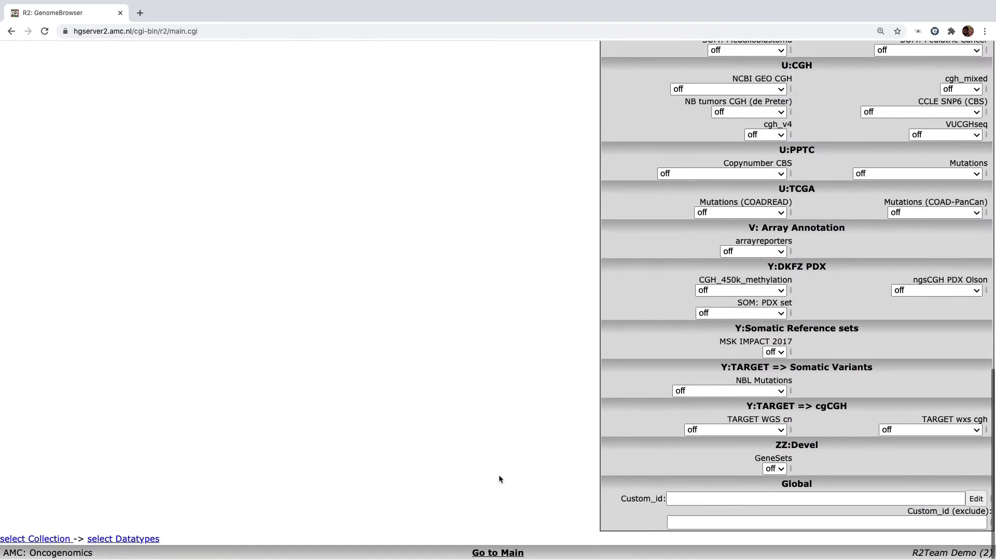
pyautogui.click(673, 498)
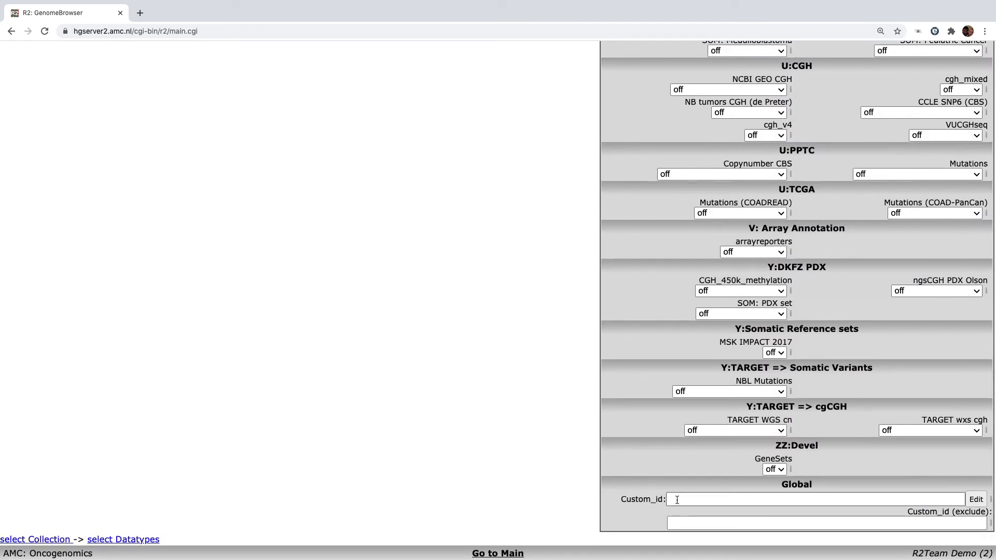
# Step: Add samples E003, E004, E005, E006 and E007 to the Custom_id list and confirm
pyautogui.click(976, 501)
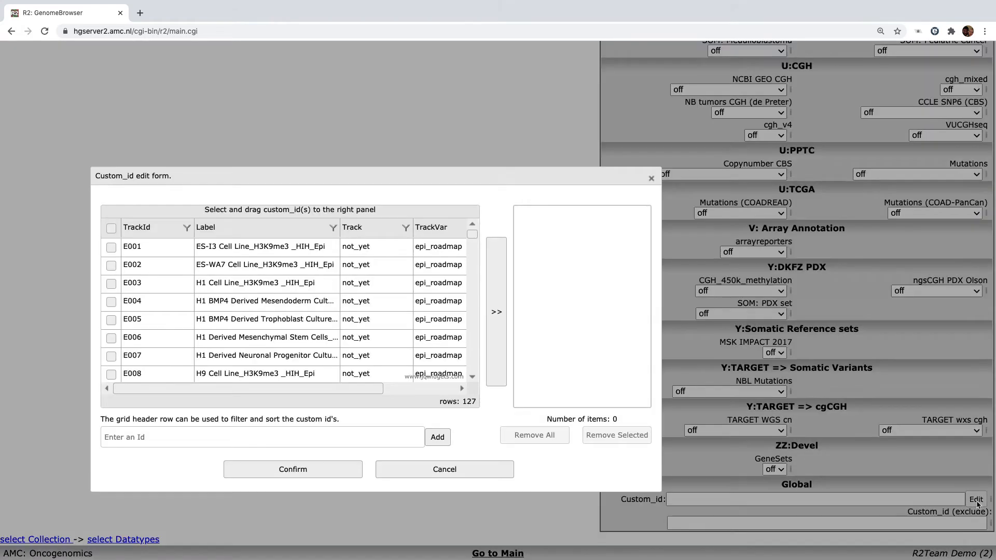
pyautogui.scroll(-7, 170, 294)
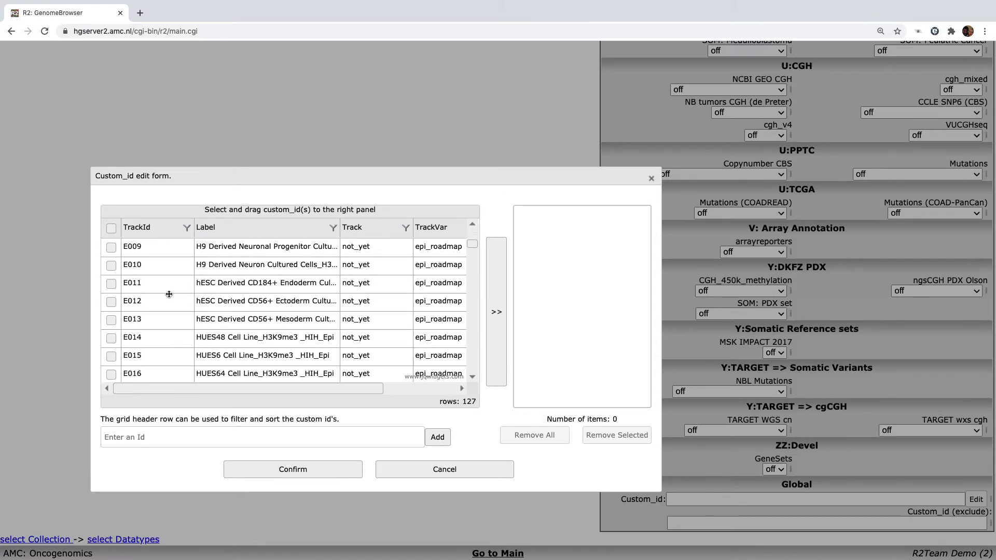
pyautogui.scroll(7, 168, 292)
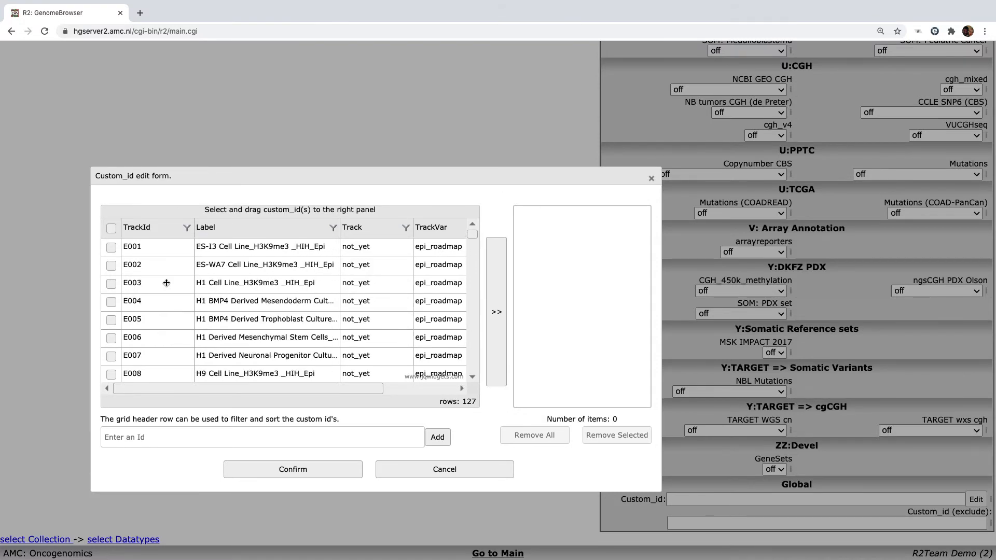
pyautogui.click(111, 320)
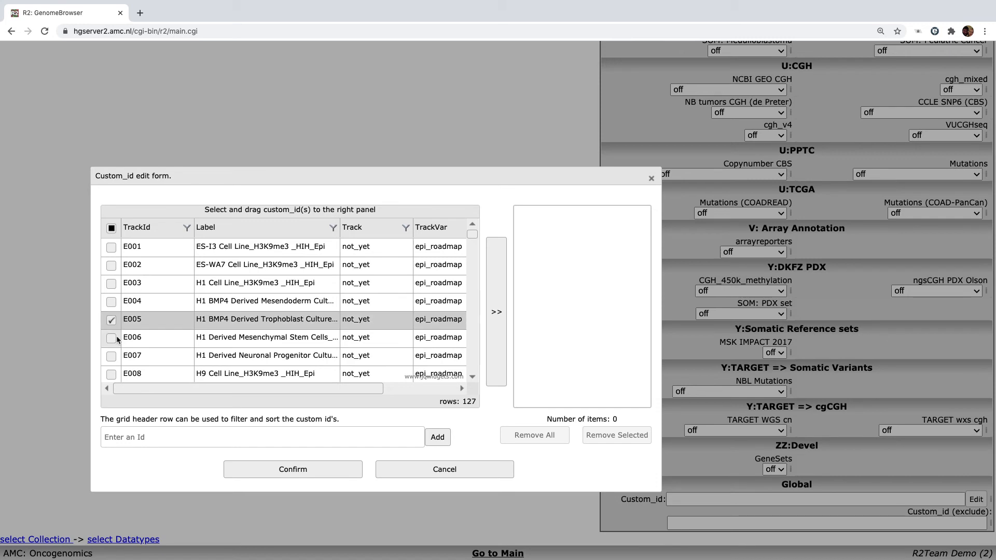
pyautogui.click(112, 338)
pyautogui.click(111, 356)
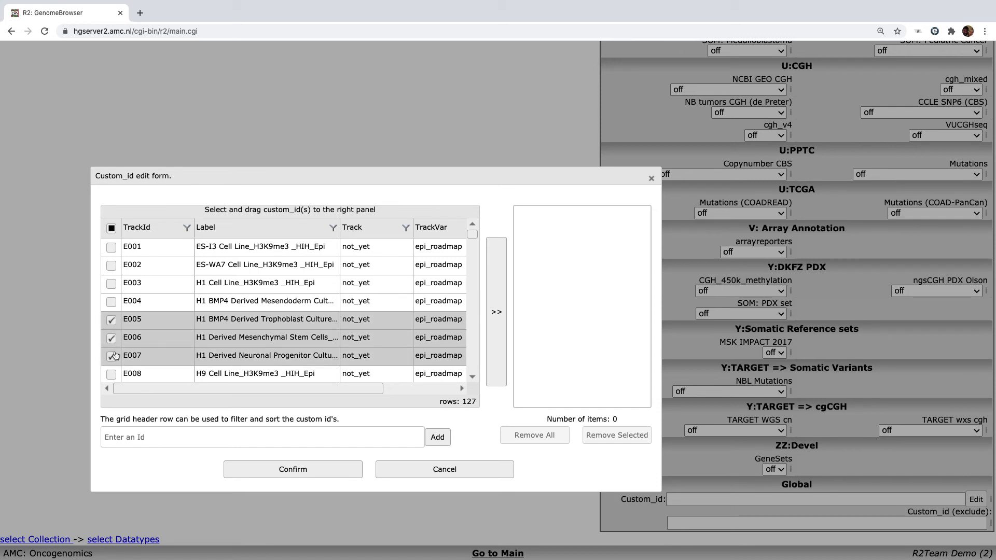
pyautogui.click(111, 302)
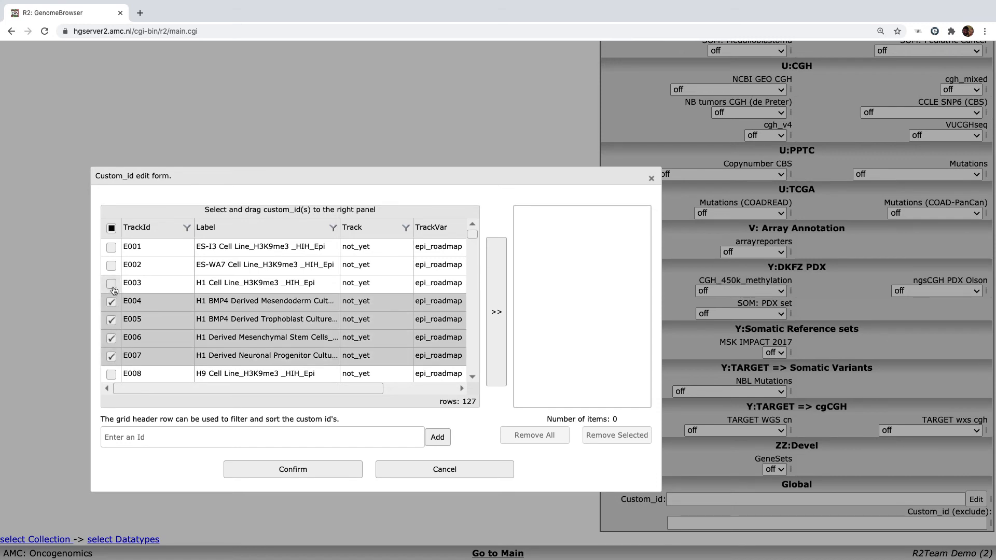
pyautogui.click(111, 284)
pyautogui.moveTo(457, 275); pyautogui.dragTo(600, 298)
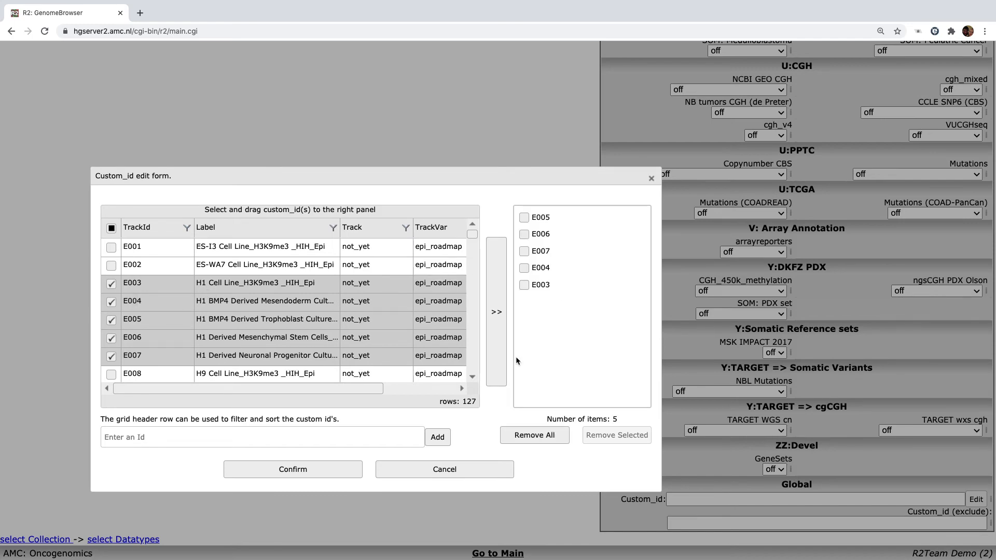
pyautogui.click(293, 471)
pyautogui.scroll(20, 449, 262)
pyautogui.scroll(-2, 449, 261)
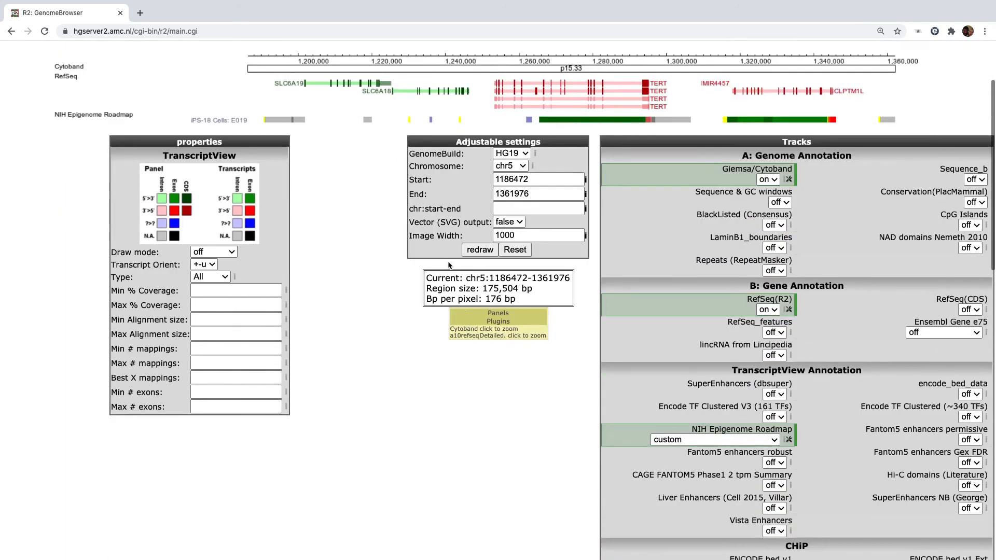
# Step: Redraw the five custom Roadmap cell-type rows, then zoom out 5X to chr5:835,464–1,712,984
pyautogui.click(480, 250)
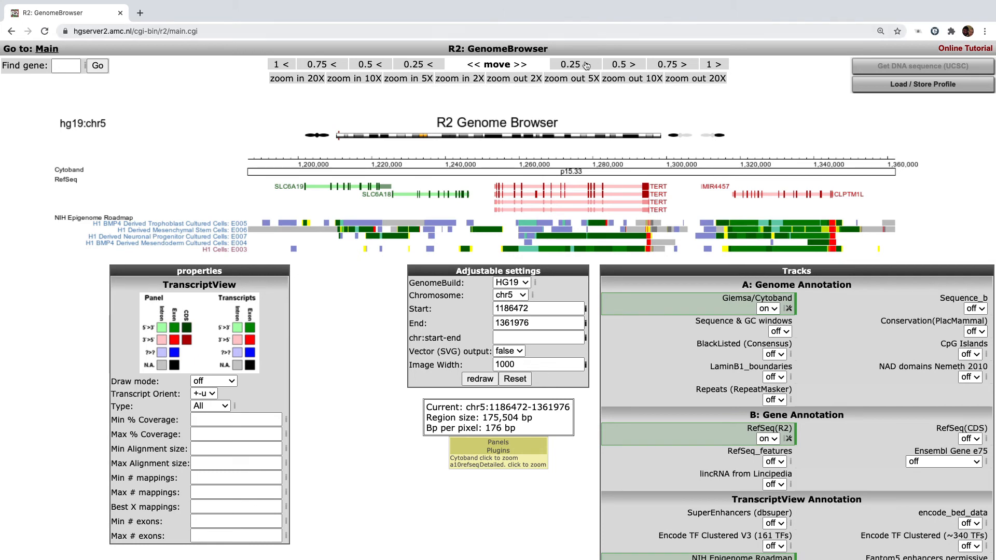
pyautogui.click(577, 78)
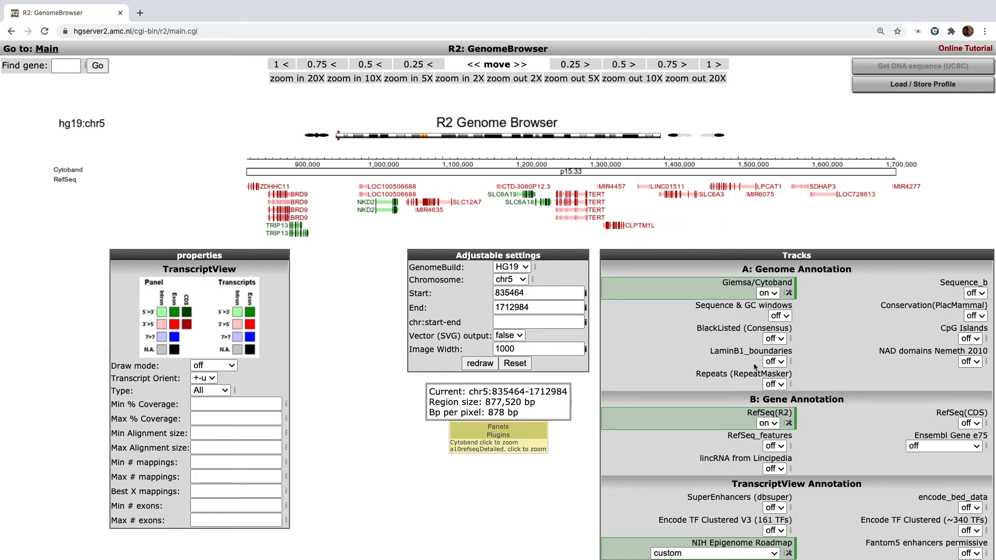
# Step: Zoom in 5X to chr5:1,186,472–1,361,976, spanning SLC6A19 to CLPTM1L around TERT
pyautogui.scroll(-3, 799, 381)
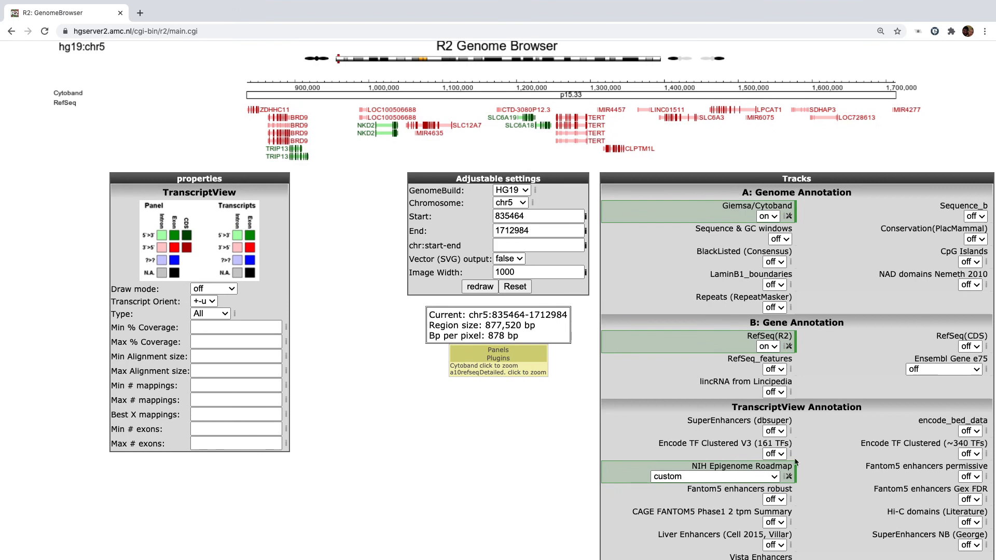
pyautogui.scroll(3, 775, 466)
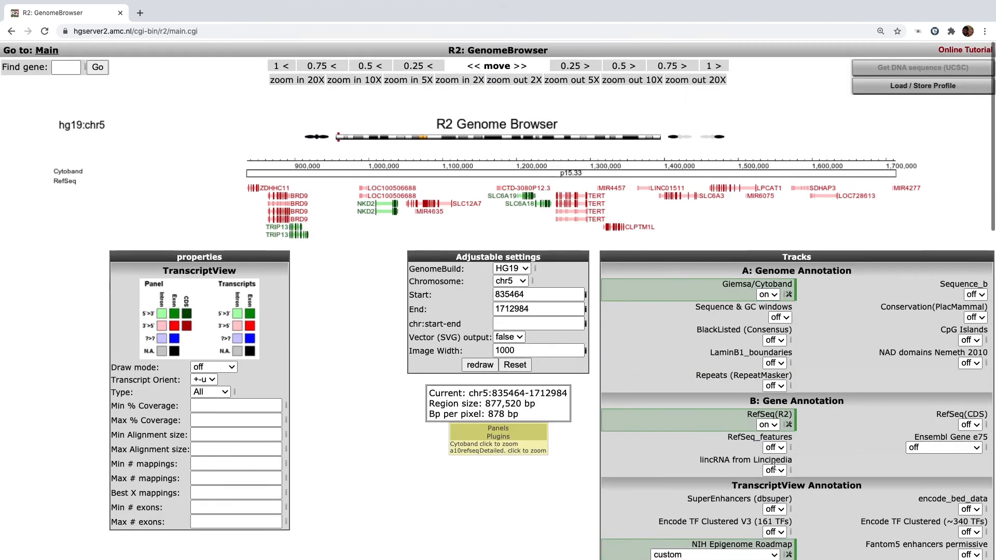
pyautogui.click(414, 82)
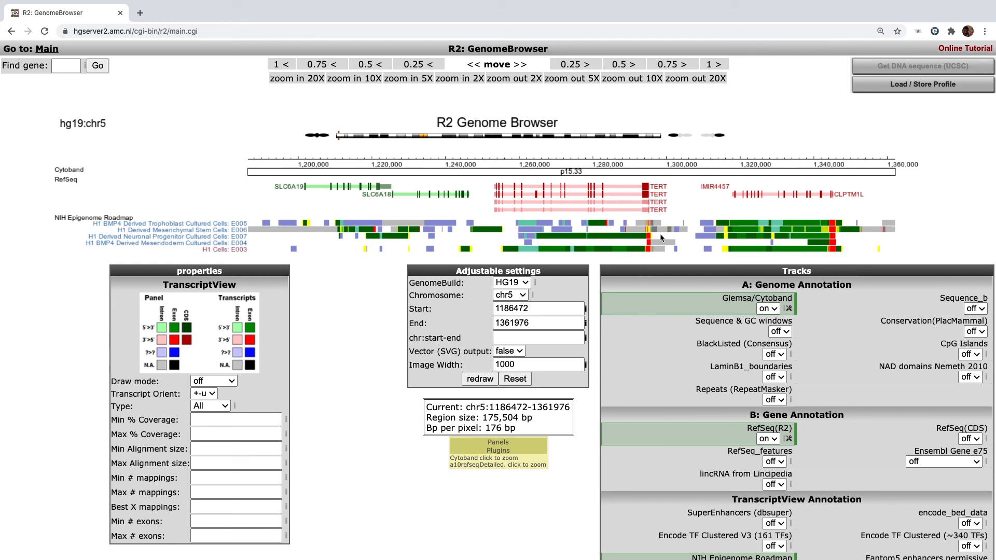
pyautogui.scroll(-2, 662, 237)
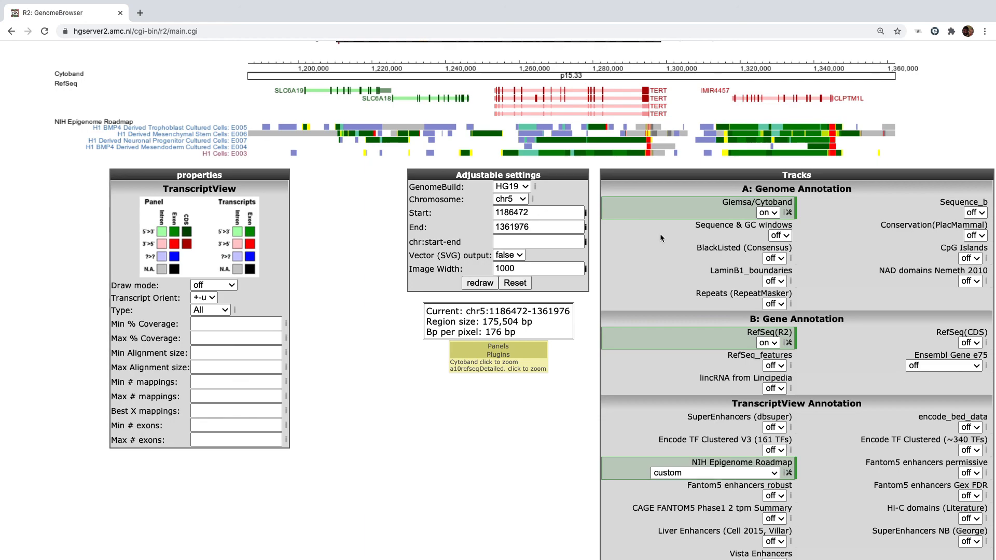
pyautogui.scroll(-2, 661, 238)
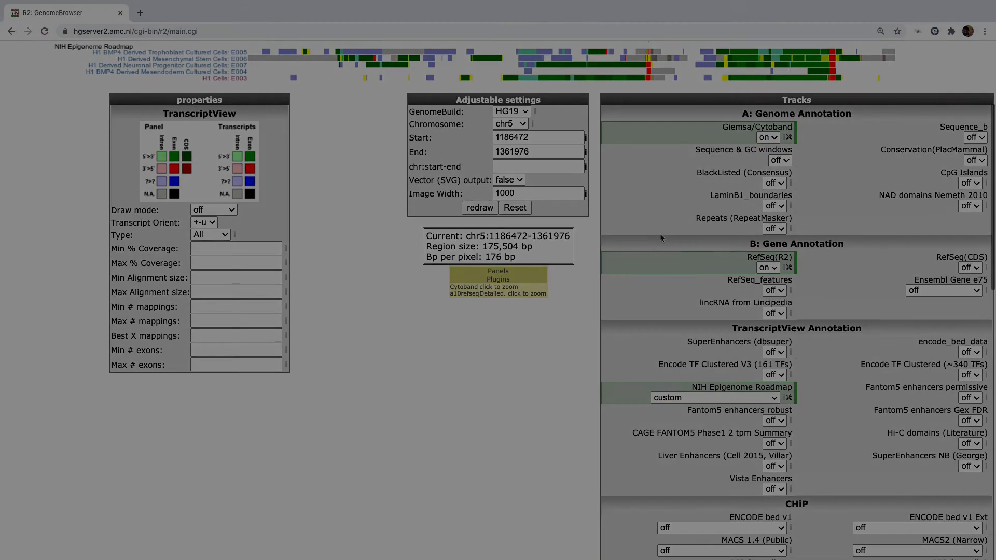